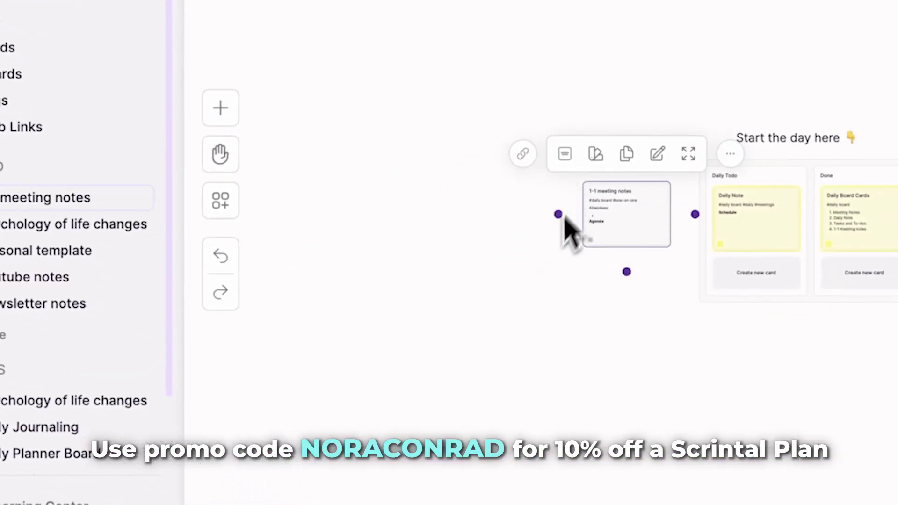
- Deselect the newly placed 1-1 meeting notes card on the desk
click(521, 304)
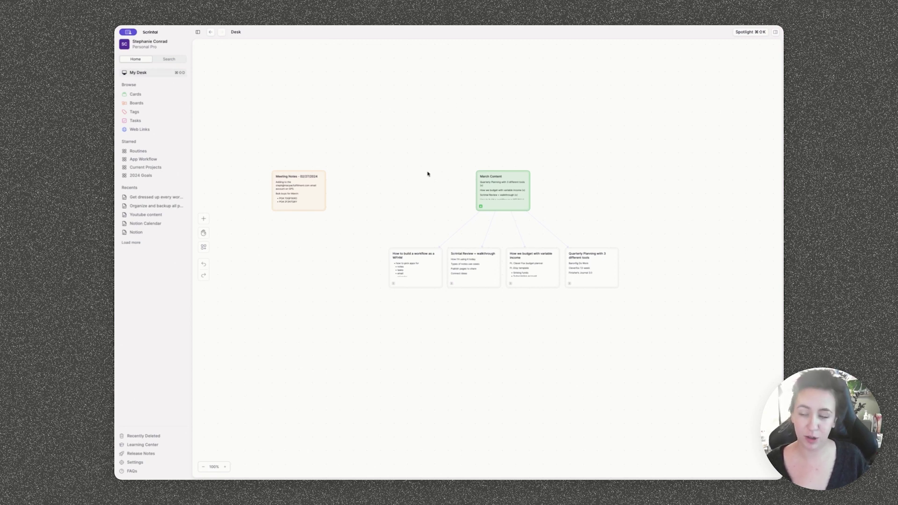
- Browse the Cards, Boards, Tags, Tasks and Web Links lists, then return to My Desk
click(135, 95)
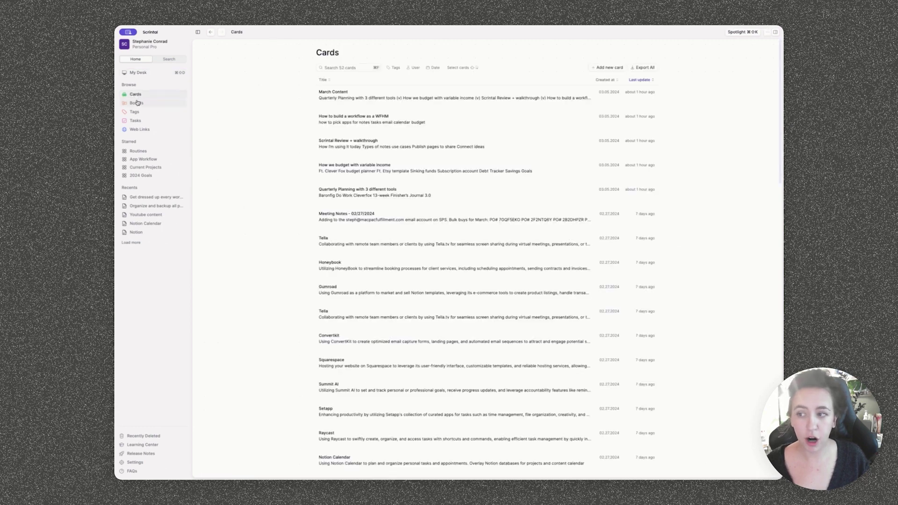
click(136, 103)
click(134, 112)
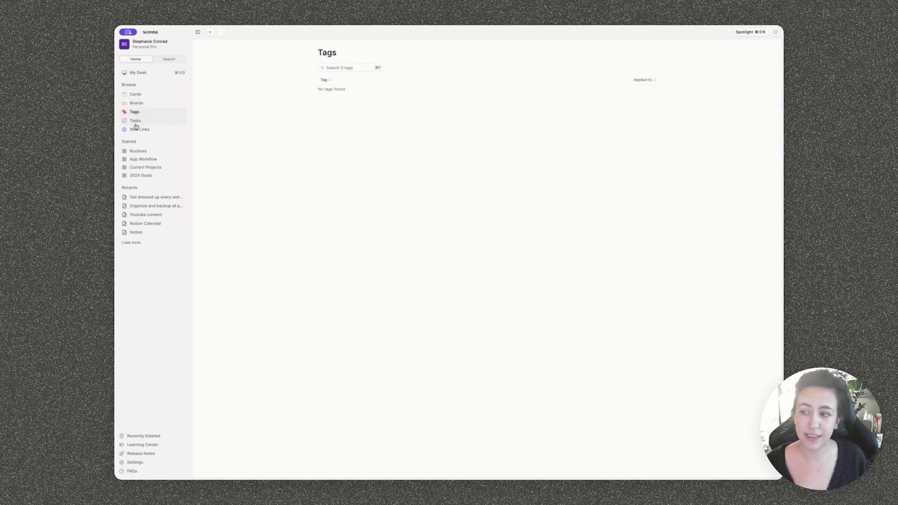
click(135, 123)
click(138, 130)
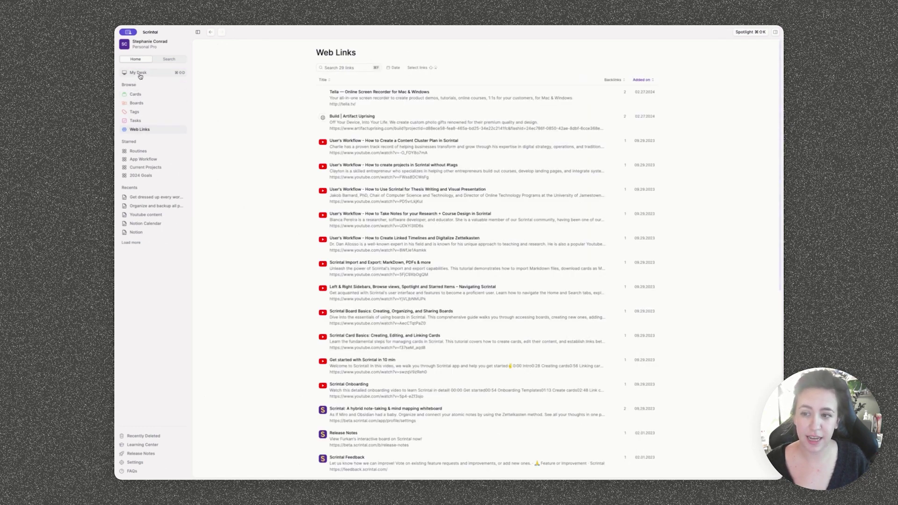
click(139, 73)
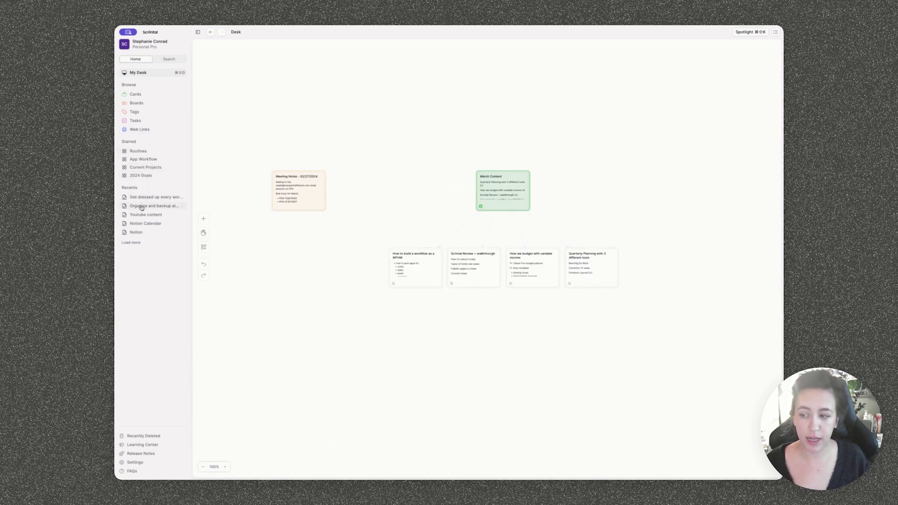
- Expand Recents with Load more, shrink it back to five entries, and hide the navigation panel
click(130, 243)
click(131, 287)
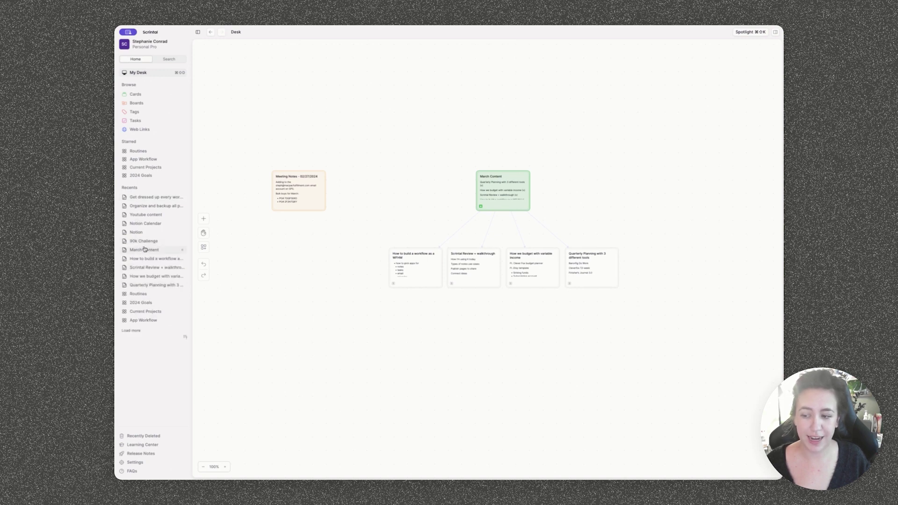
click(185, 339)
click(197, 32)
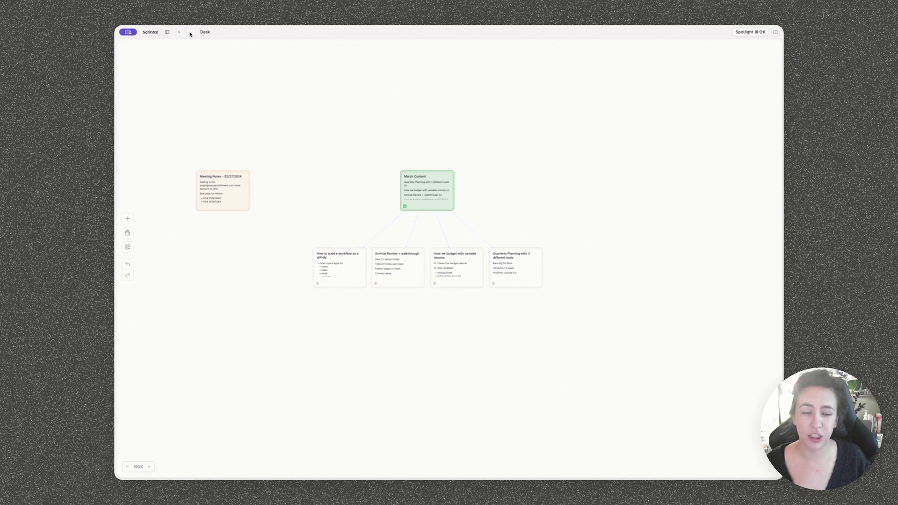
drag(294, 84, 337, 94)
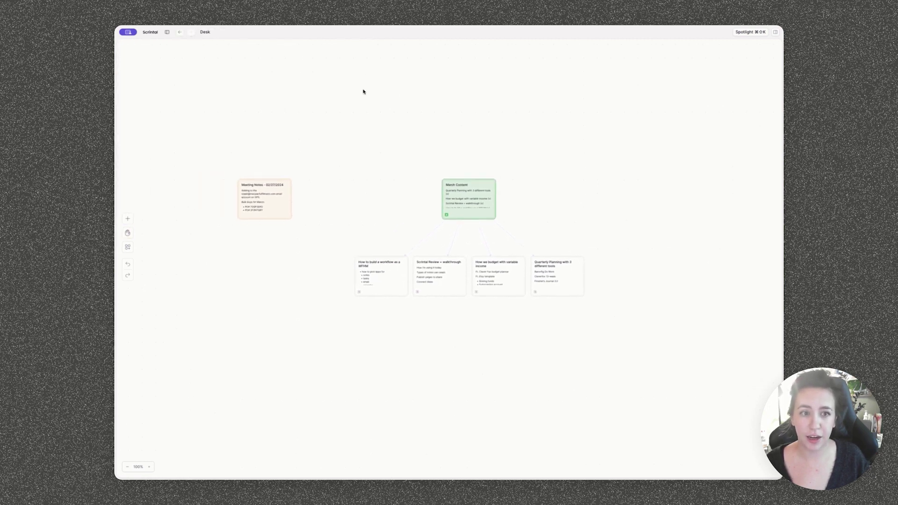
- Look through the desk details panel's linked notes, links search, info and actions, then close it
click(775, 32)
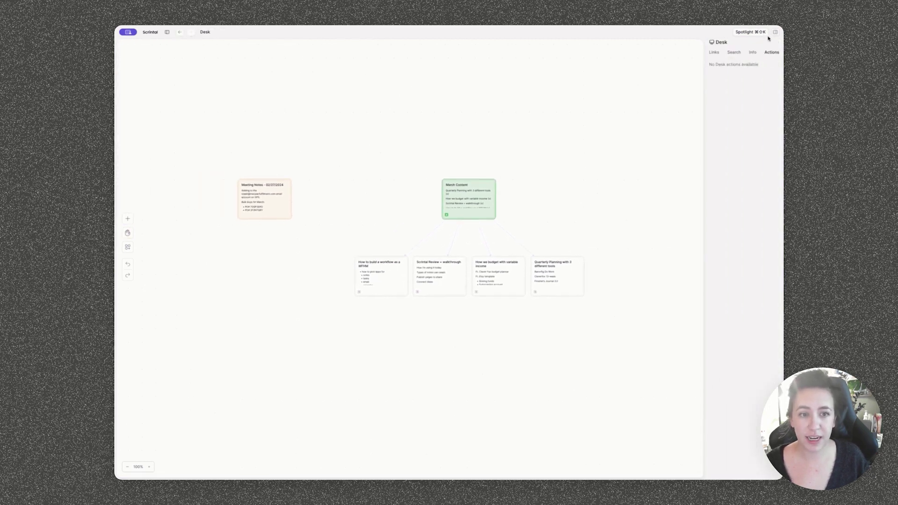
click(714, 53)
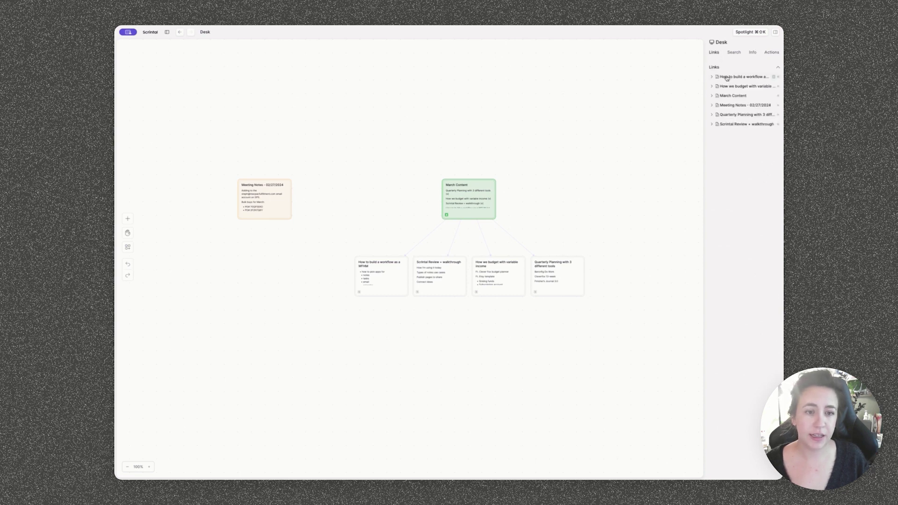
click(735, 53)
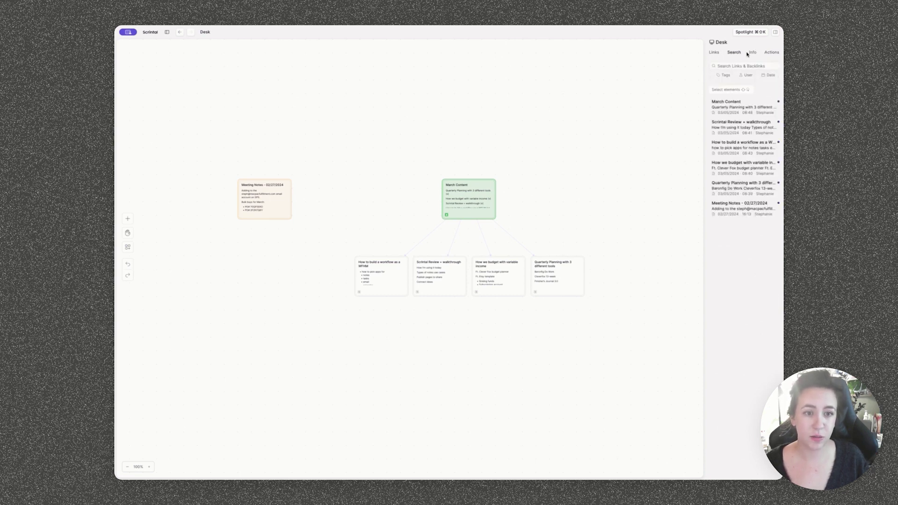
click(752, 53)
click(771, 54)
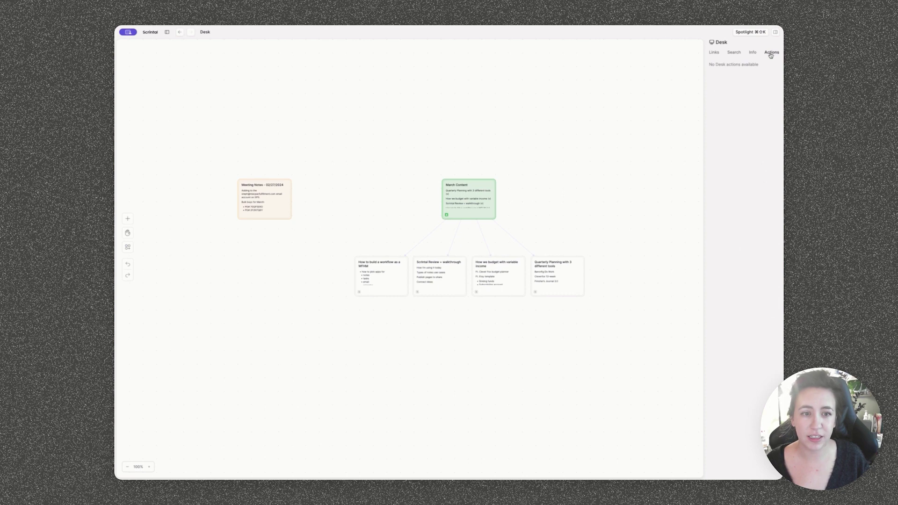
click(714, 54)
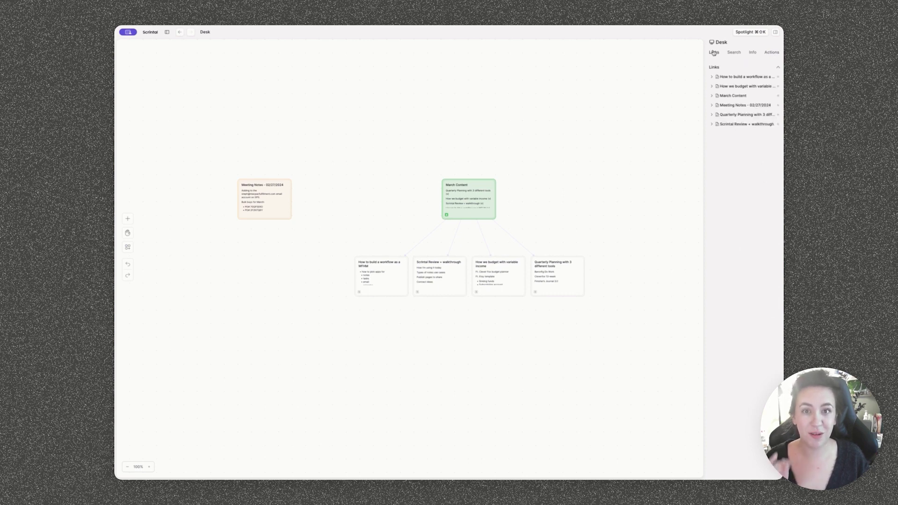
click(776, 33)
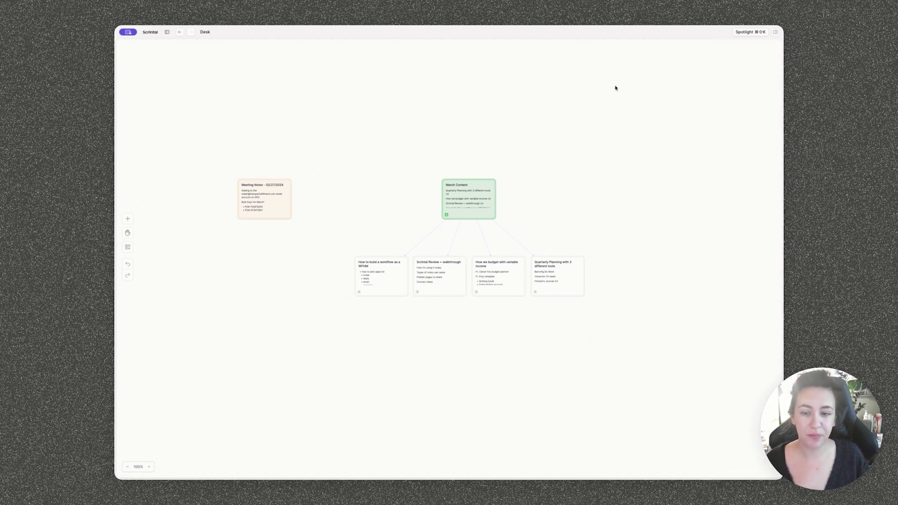
- Add a plain card above the existing cards and title it 'New card idea :)'
drag(571, 91, 586, 101)
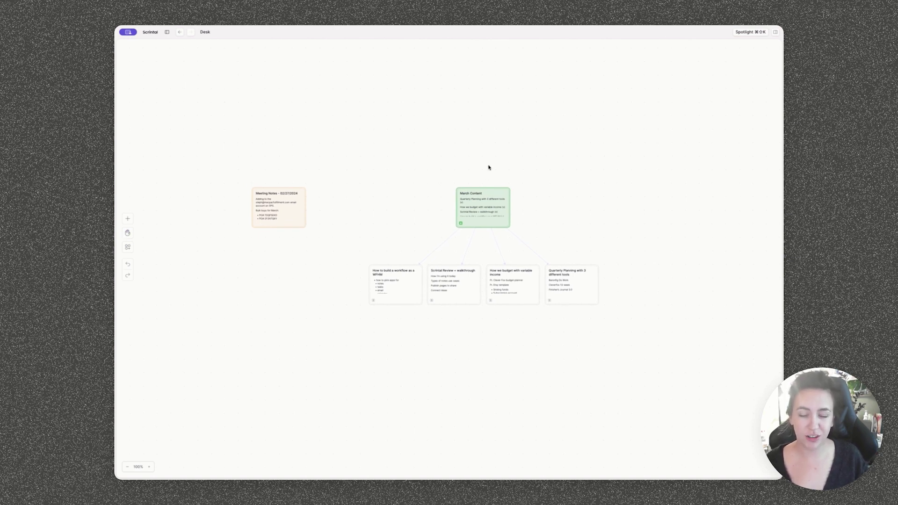
right_click(397, 148)
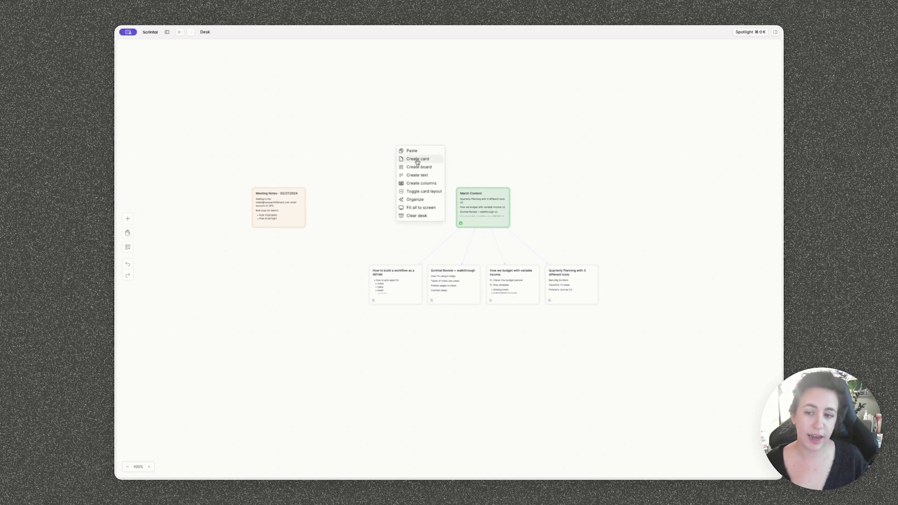
click(128, 219)
click(154, 222)
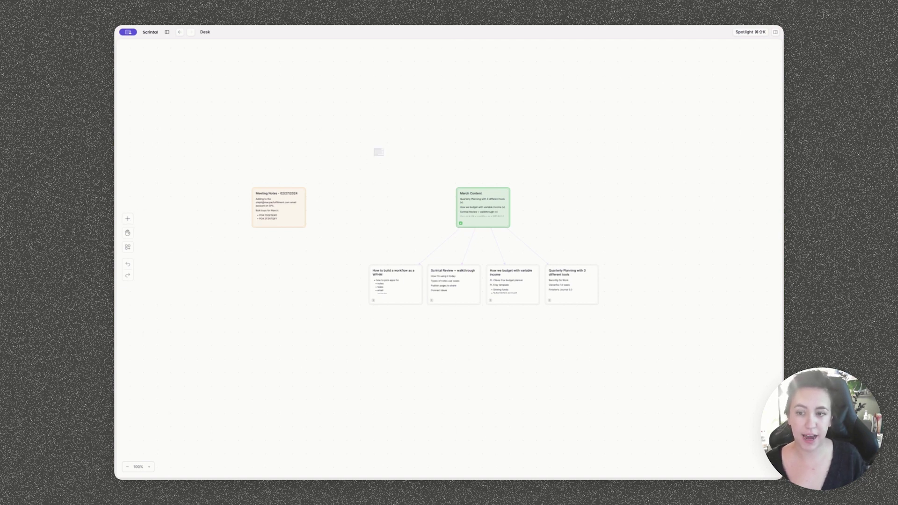
click(375, 149)
text(New card idea)
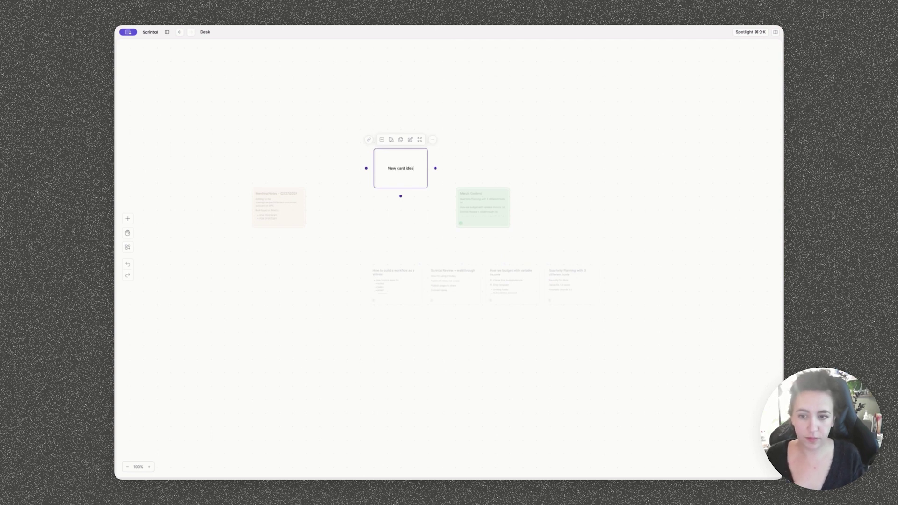
text( :))
- In the card body, bring up the / insert menu and scroll to its Date & Time options
key(Return)
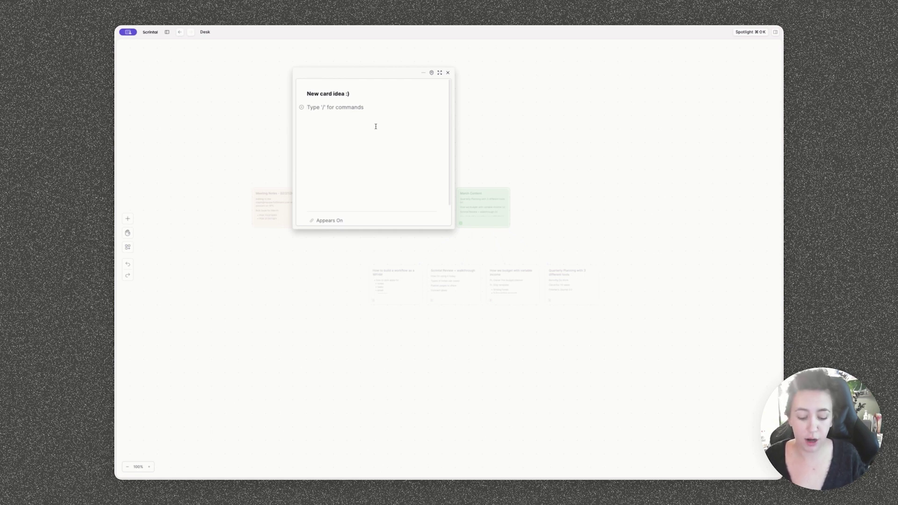
text(/)
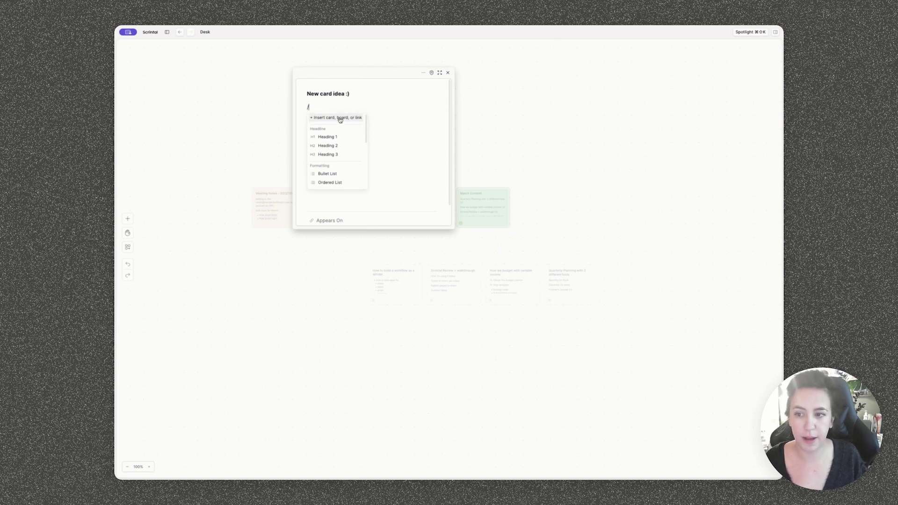
scroll(340, 119, down, 1)
scroll(340, 140, down, 3)
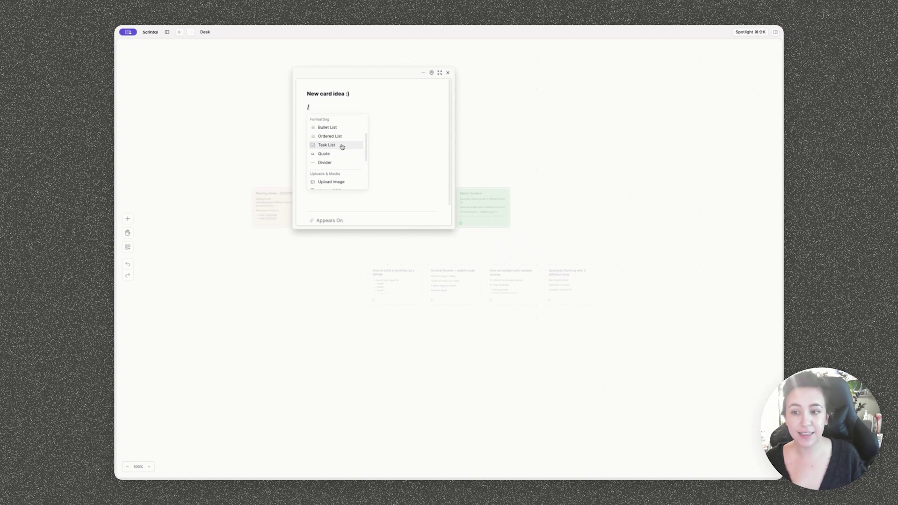
scroll(342, 147, down, 4)
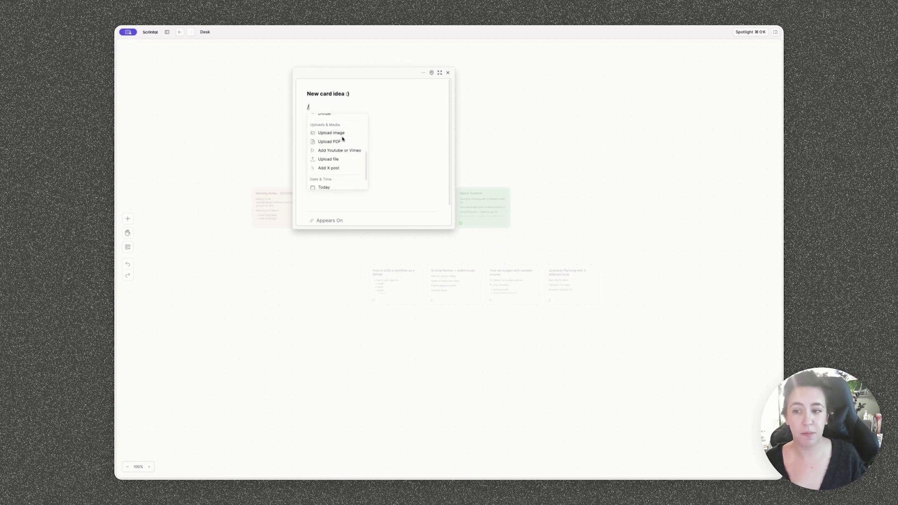
scroll(342, 137, down, 1)
scroll(343, 139, down, 1)
scroll(343, 139, down, 2)
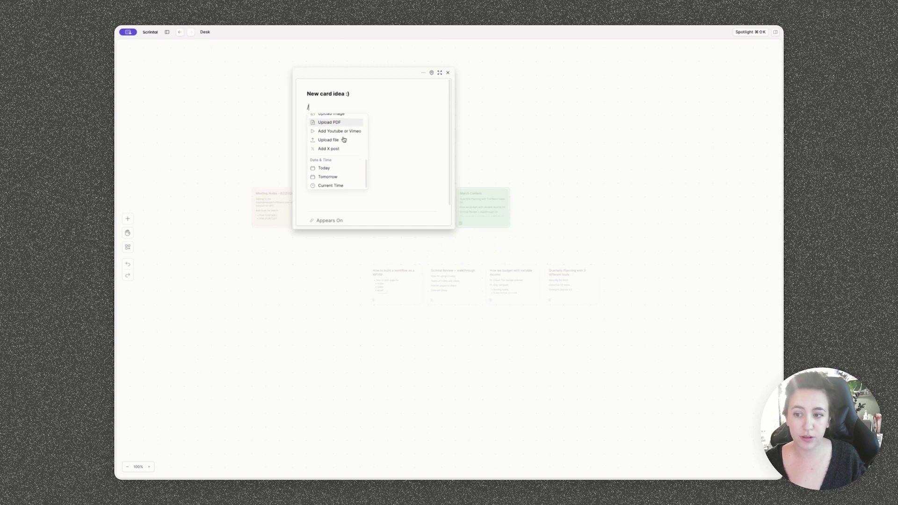
- Insert the March 05 2024 - 09:49 date stamp into the card body with /date
click(339, 183)
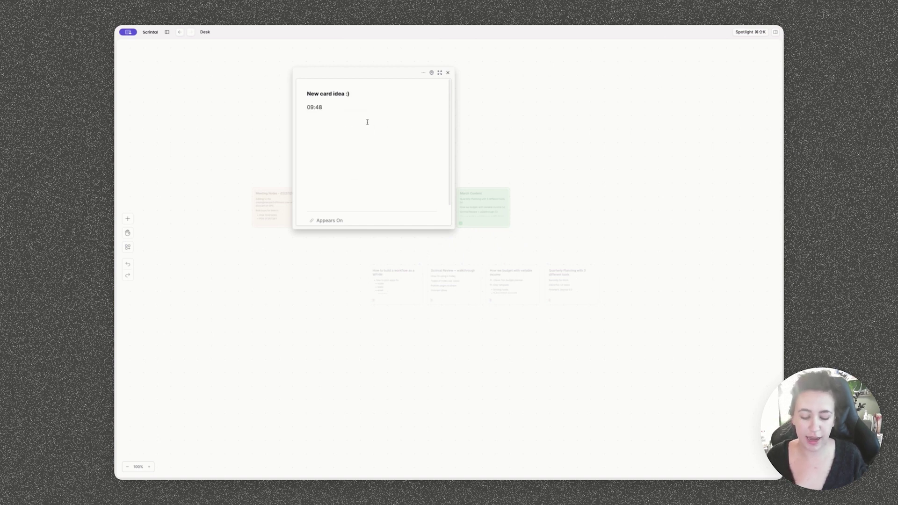
text(/cur)
key(Return)
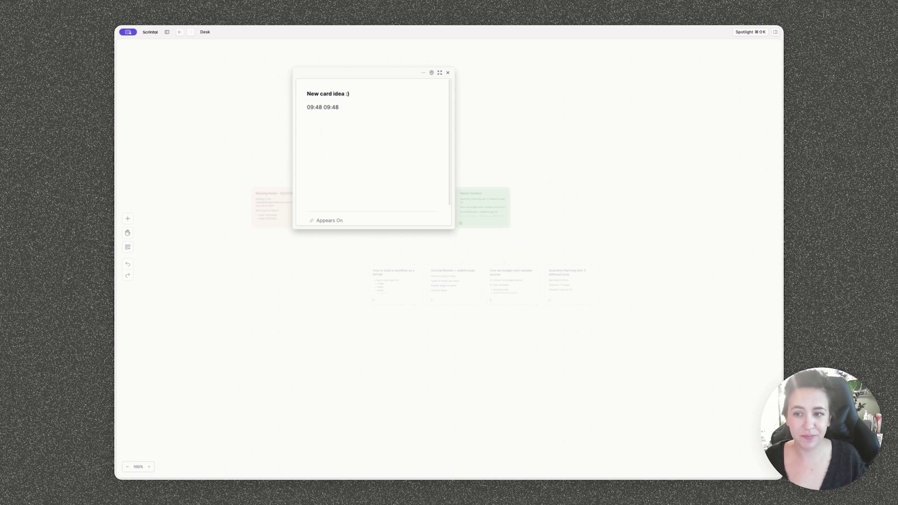
triple_click(364, 112)
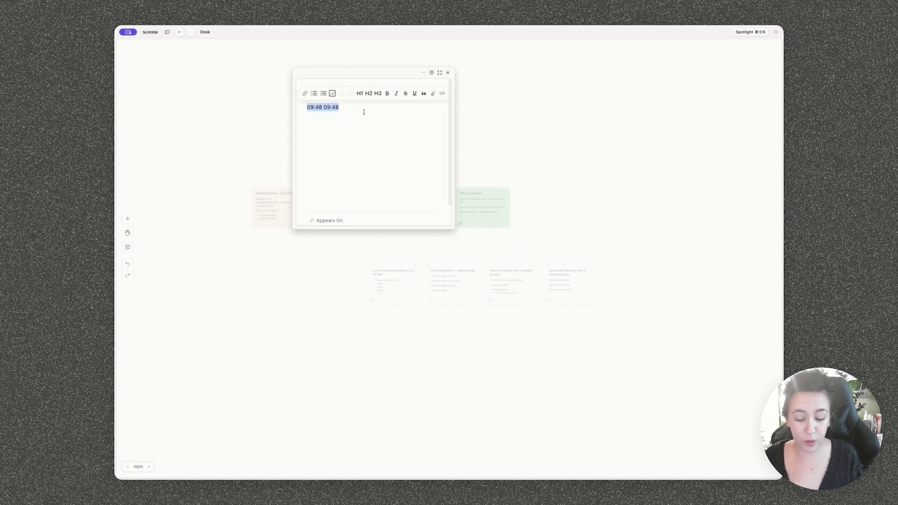
key(BackSpace)
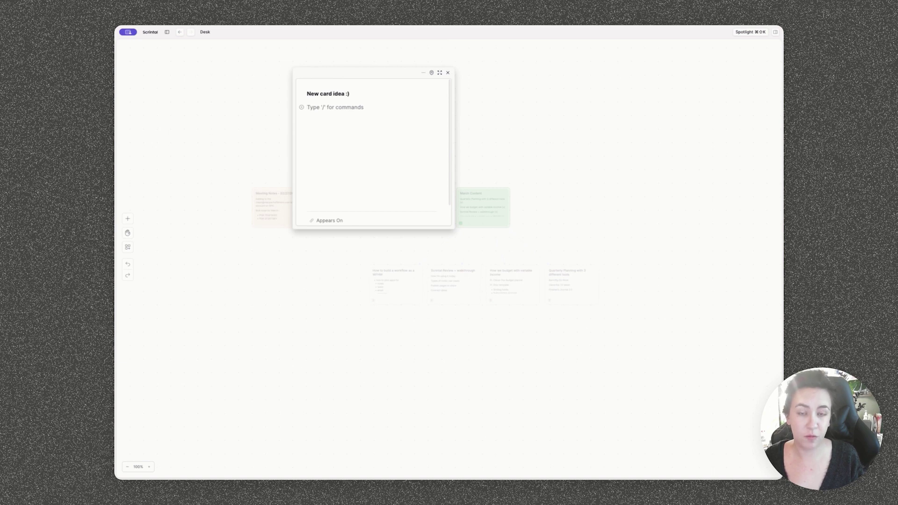
text(/dat)
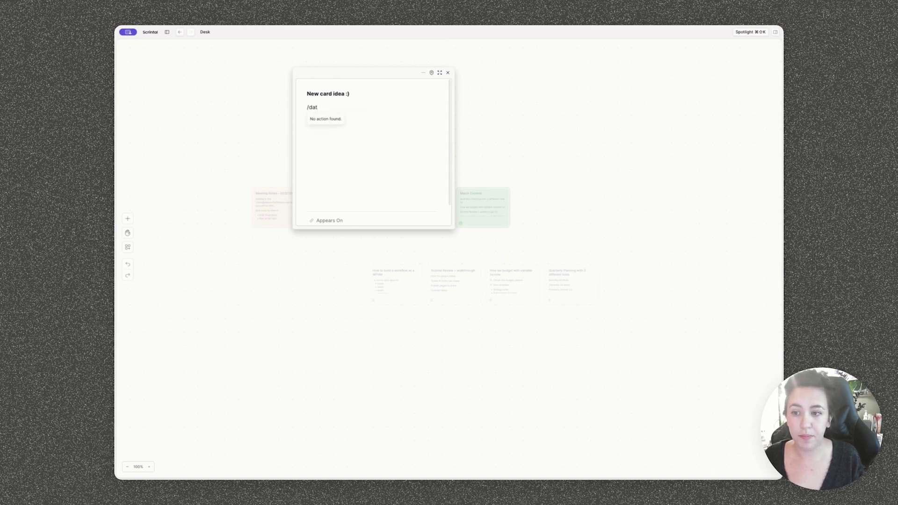
key(BackSpace)
text(te)
key(Return)
key(Return)
- Add a 'lists' bullet and a 'write a blog post' to-do, then close the card
text(- )
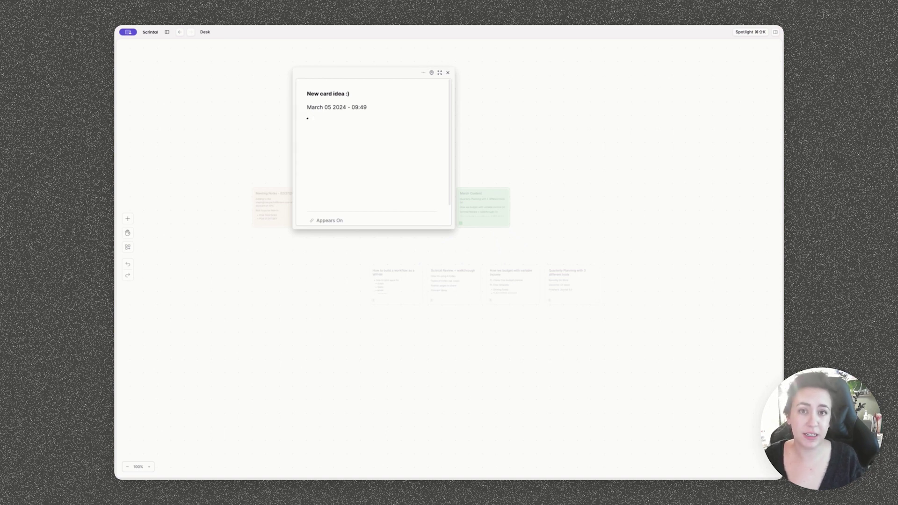
text(lists)
key(Return)
key(Return)
text(/to)
key(Return)
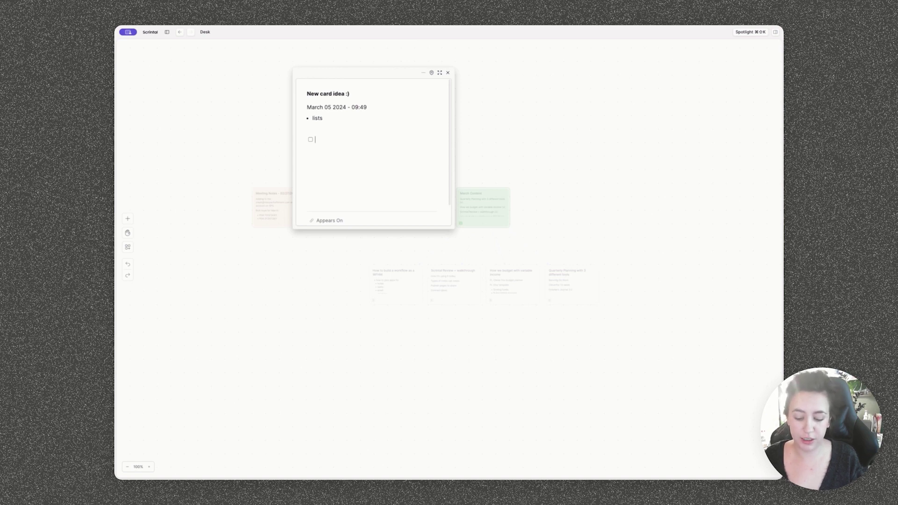
text(write a blog post)
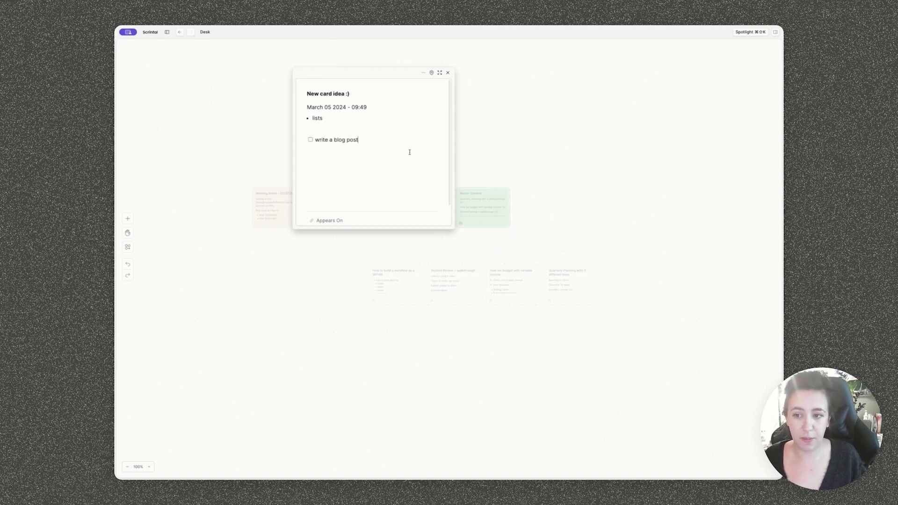
click(449, 73)
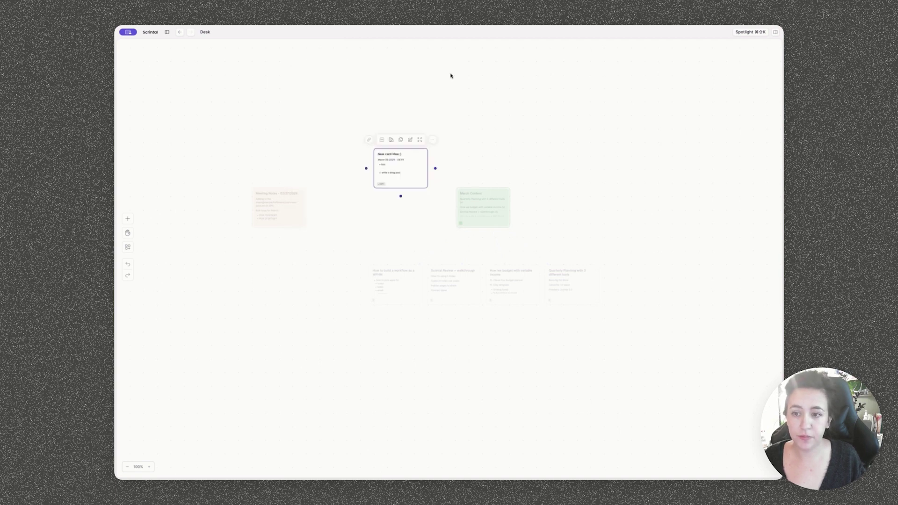
- Show the Tasks overview and select text in the 'write a blog post' task
click(167, 32)
click(152, 121)
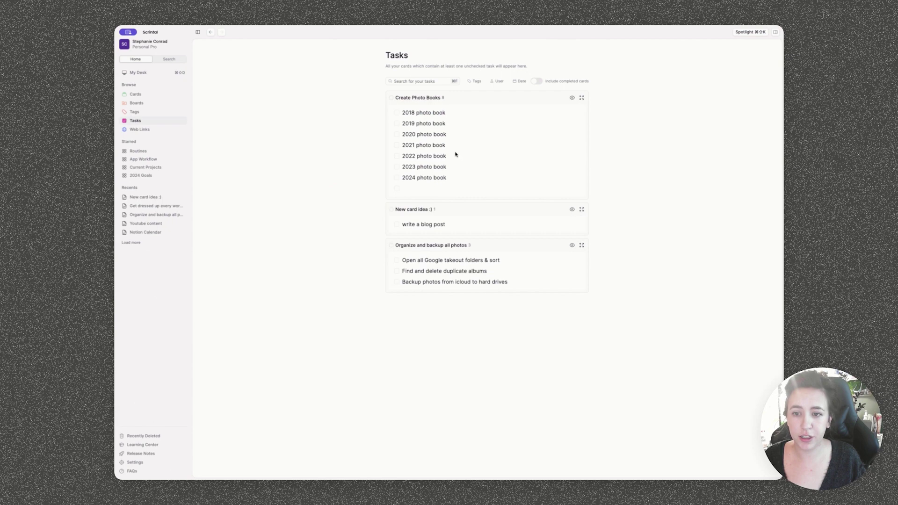
double_click(412, 210)
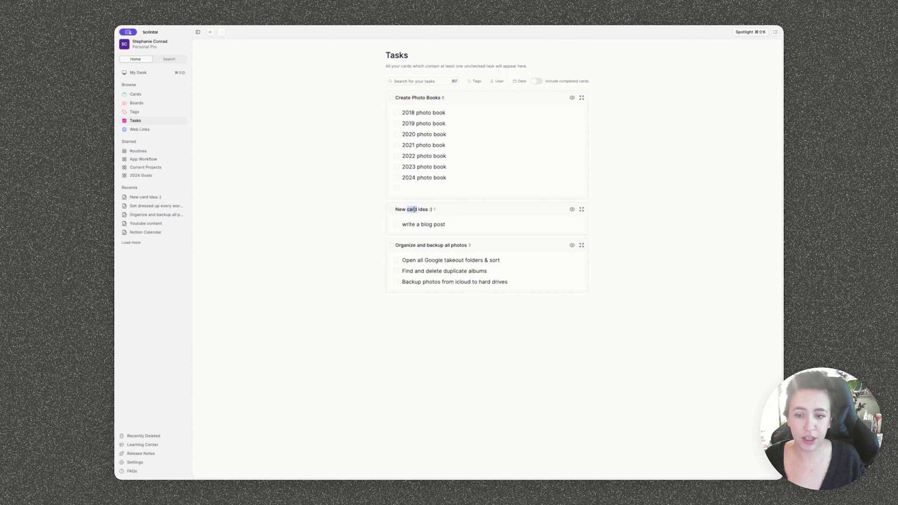
double_click(438, 224)
click(429, 225)
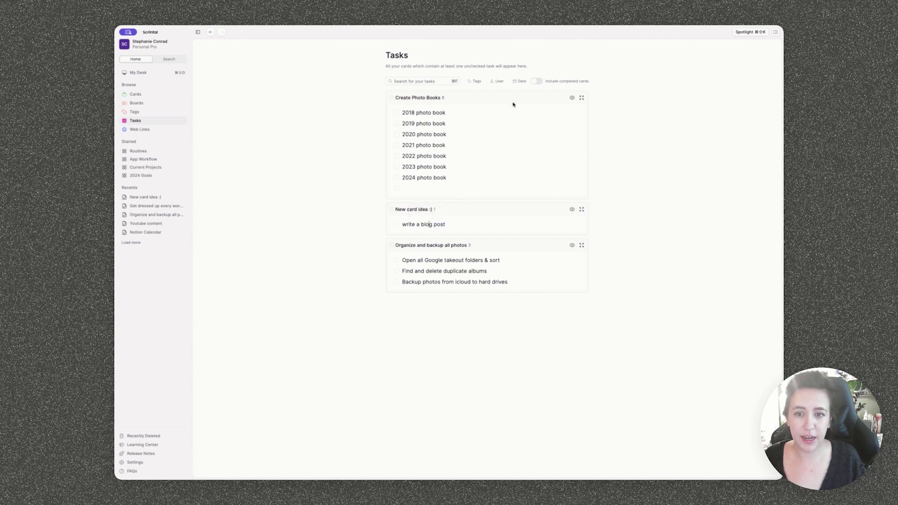
- Try the Include completed cards toggle and the Tags, User and Date filters without applying them
click(538, 83)
click(538, 83)
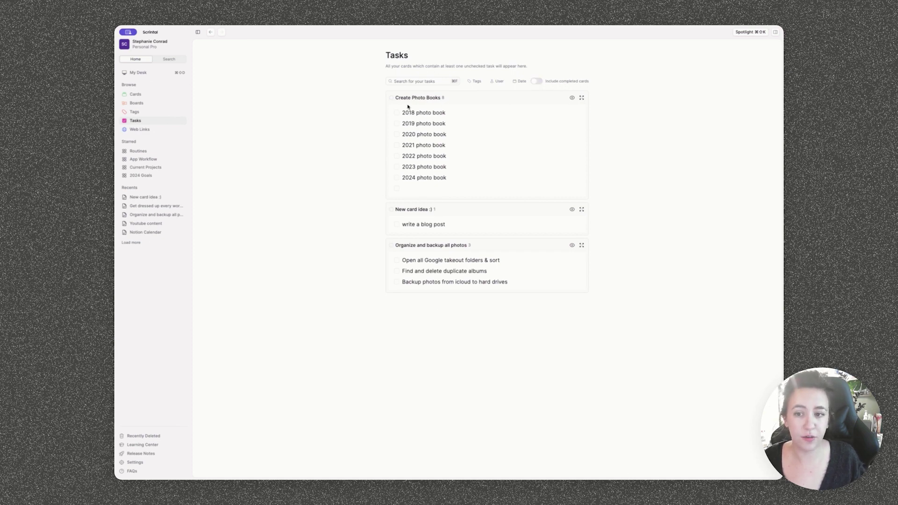
click(478, 83)
click(498, 82)
click(520, 82)
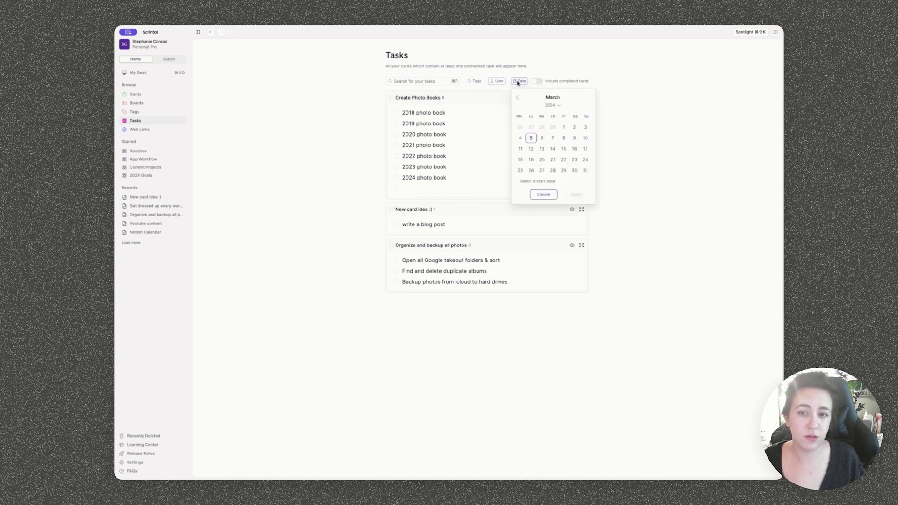
click(659, 147)
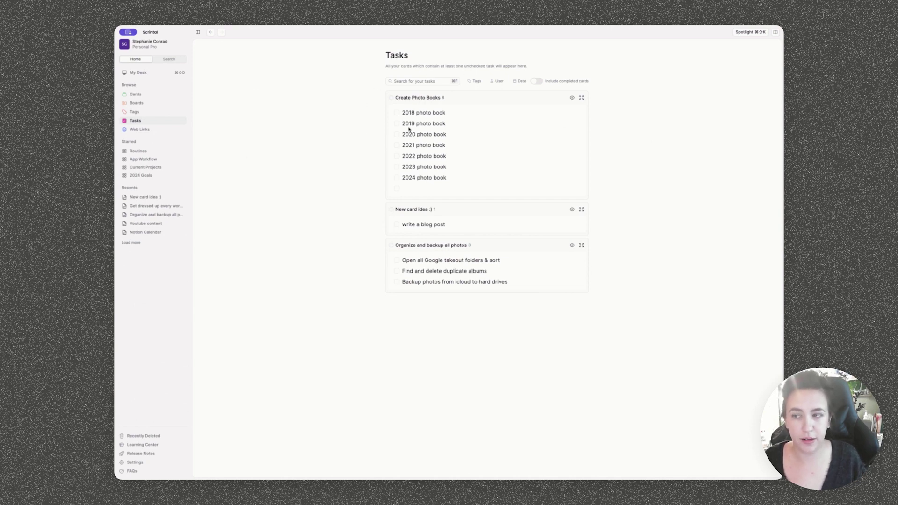
- Return to My Desk and move New card idea above the Meeting Notes card
click(138, 73)
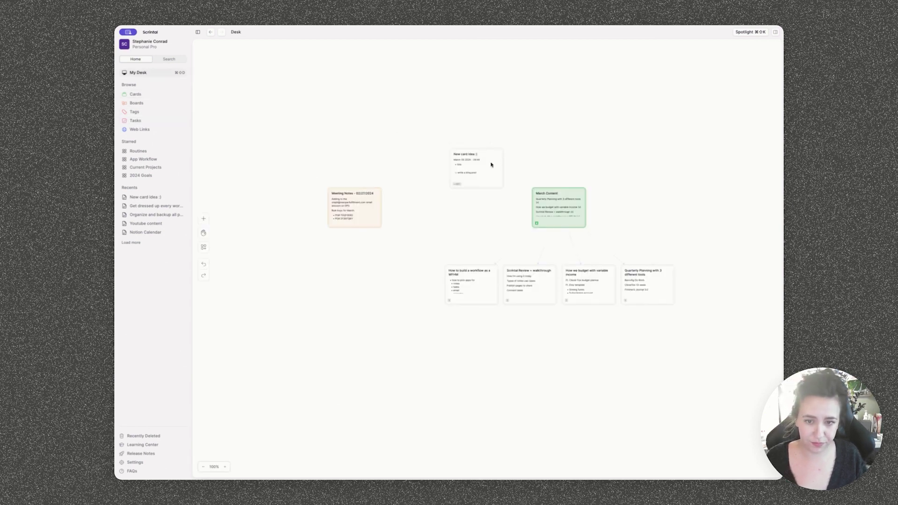
drag(491, 165, 372, 157)
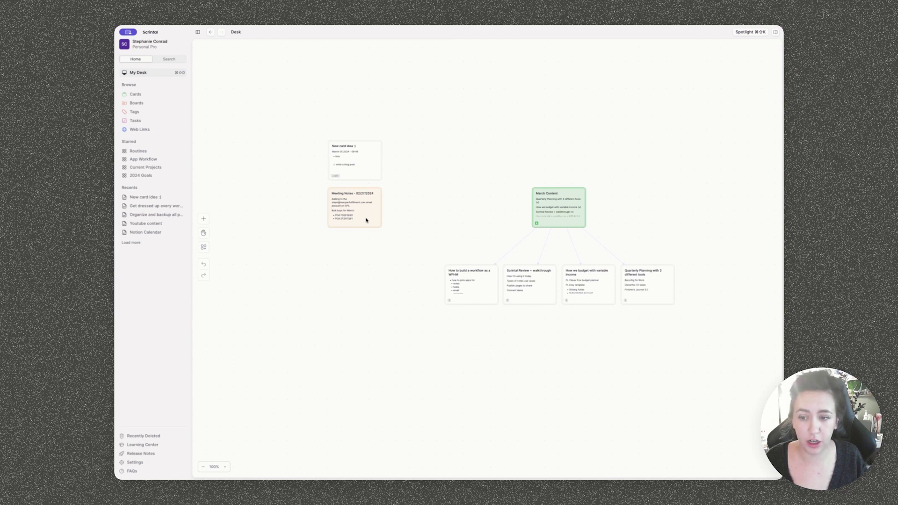
- Remove Meeting Notes - 02/27/2024 from the desk, check it remains in Cards, and return
right_click(366, 220)
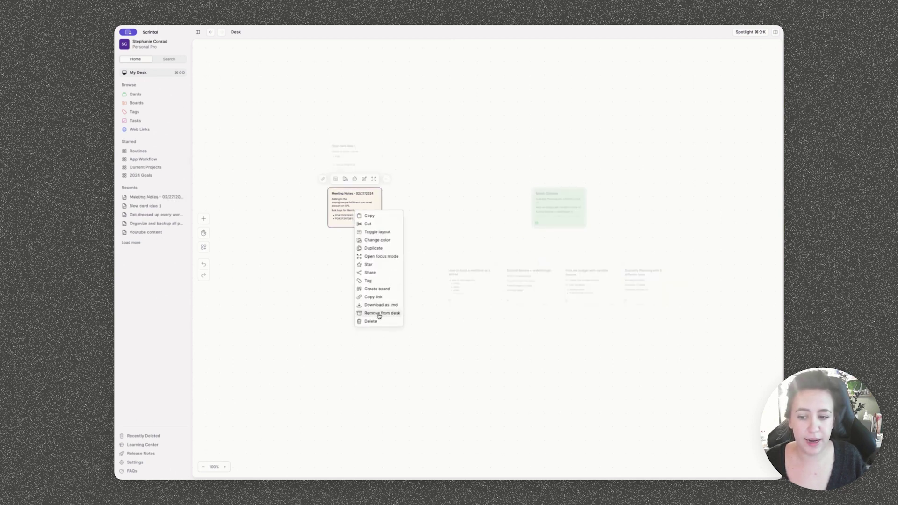
click(362, 315)
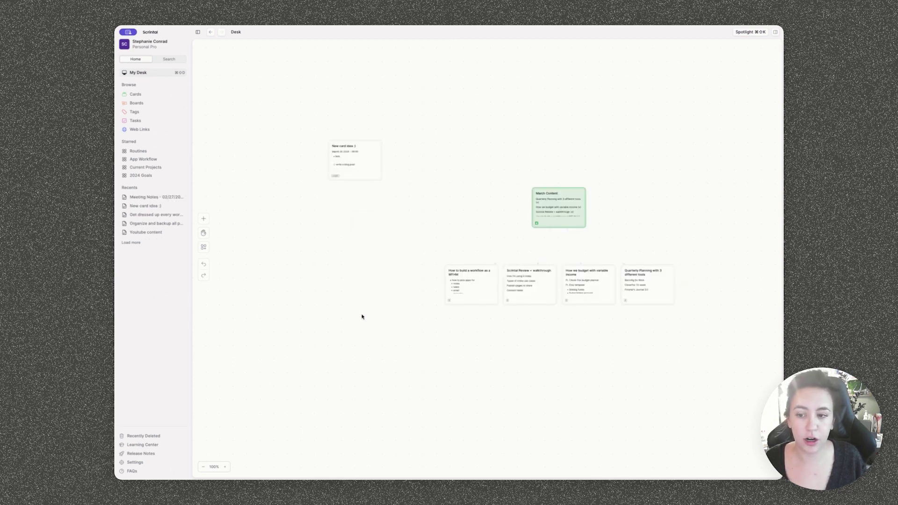
click(156, 94)
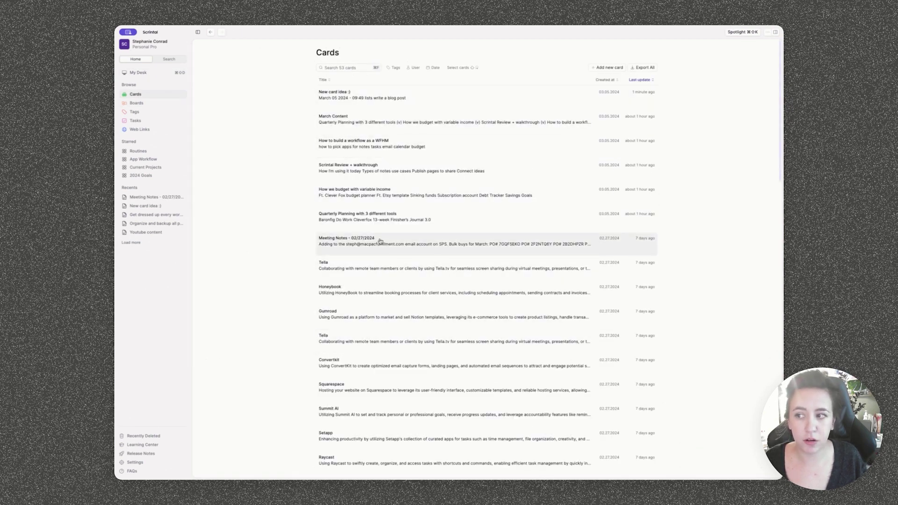
click(138, 73)
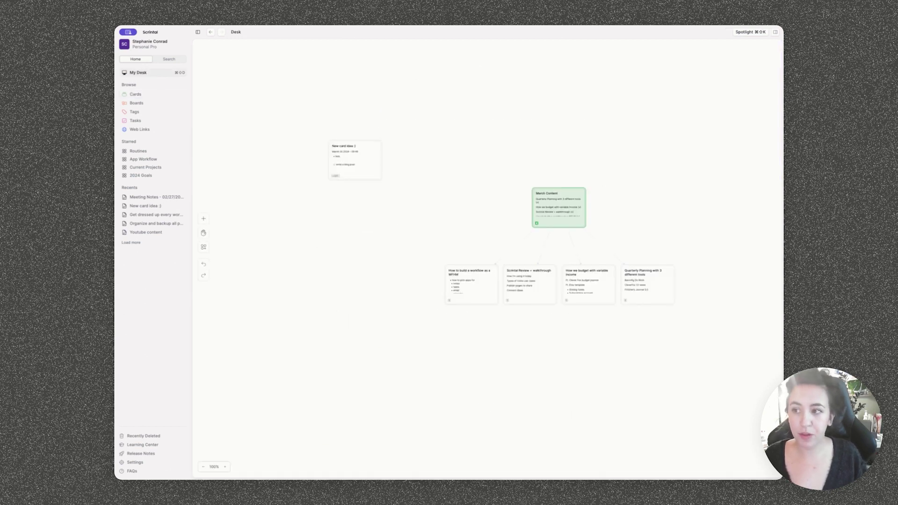
- Drag Meeting Notes - 02/27/2024 from the sidebar's recent cards onto the desk, right of New card idea
click(169, 60)
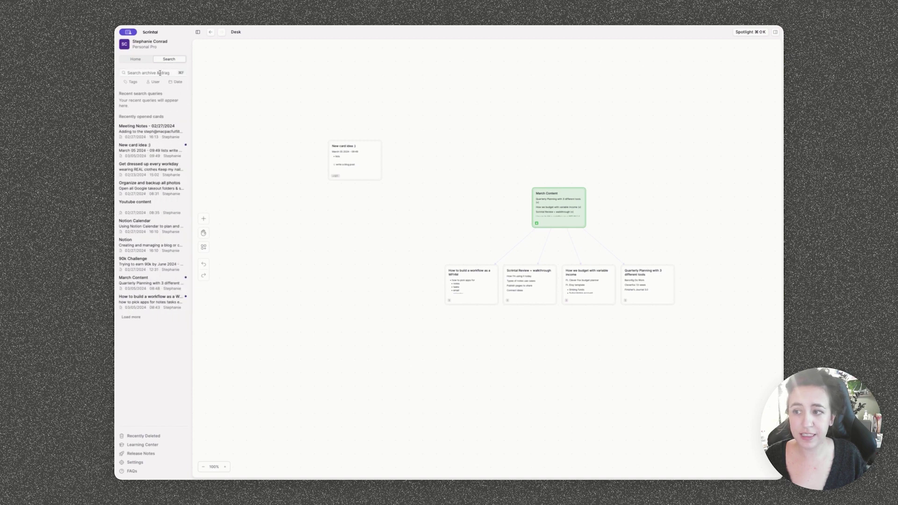
click(160, 72)
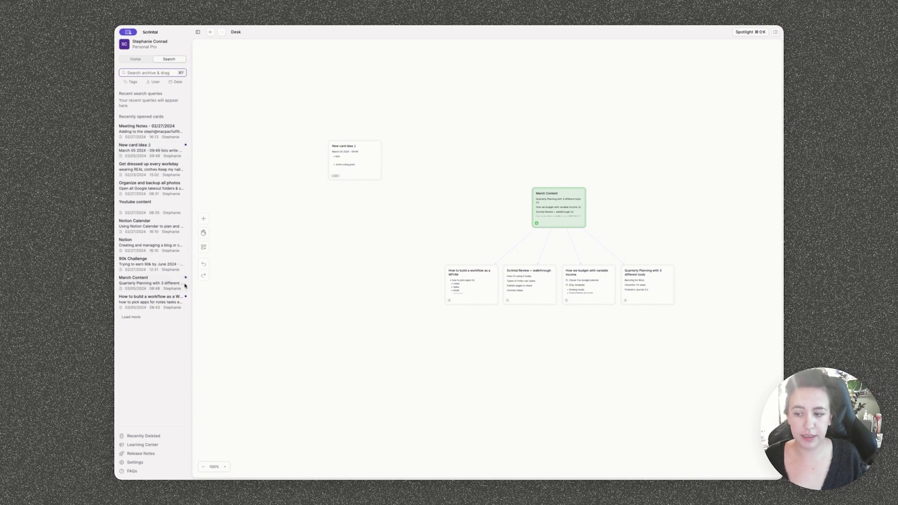
click(163, 131)
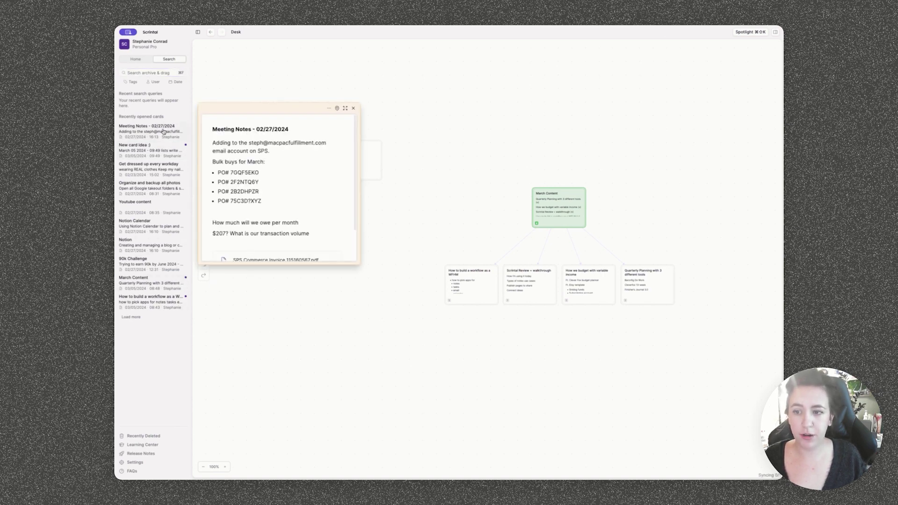
click(163, 131)
click(174, 127)
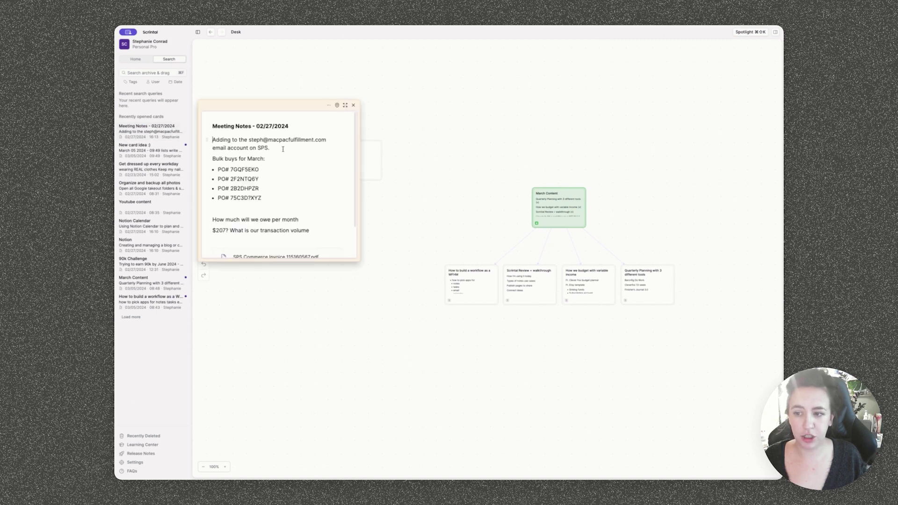
click(173, 132)
drag(160, 132, 271, 139)
drag(301, 165, 445, 174)
click(408, 235)
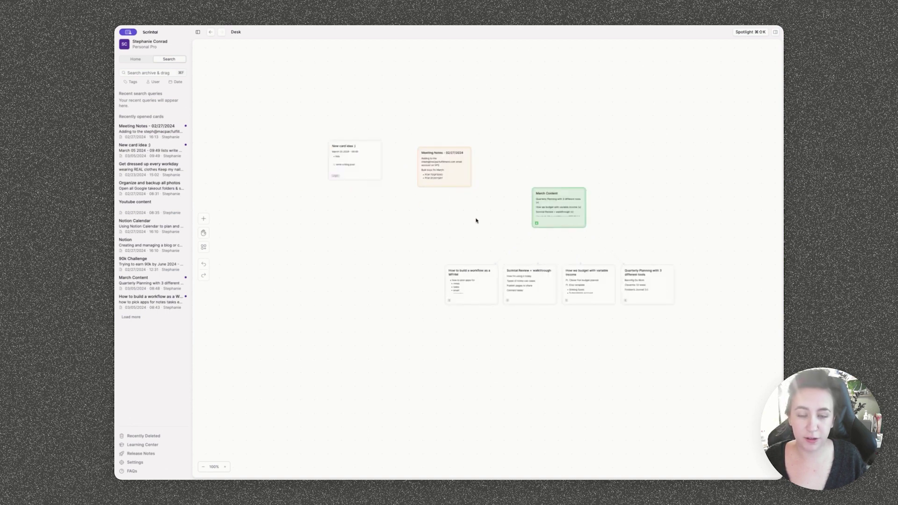
- Delete the Meeting Notes and March Content cards from the desk
click(457, 173)
right_click(444, 161)
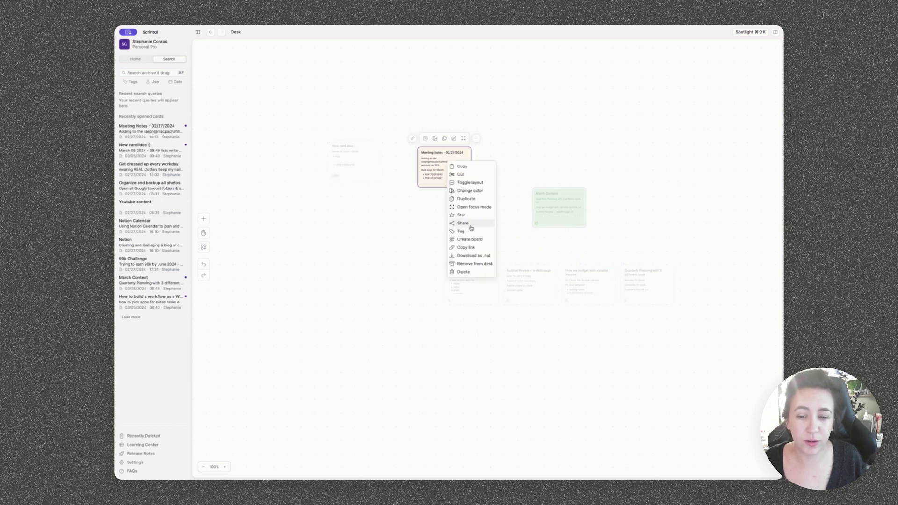
click(476, 265)
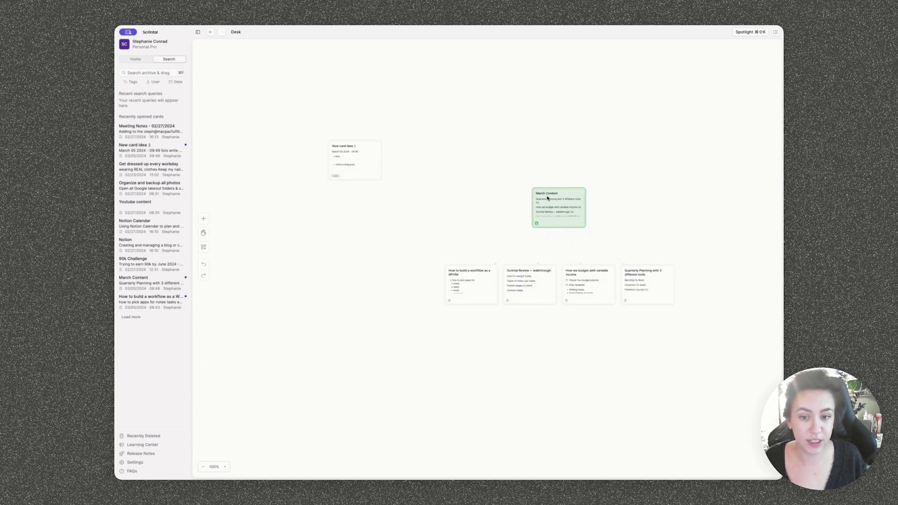
click(561, 204)
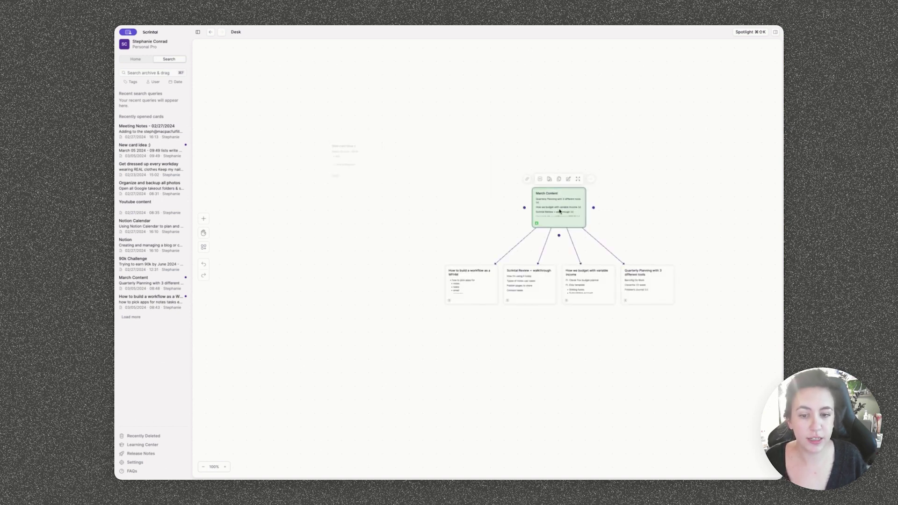
right_click(561, 209)
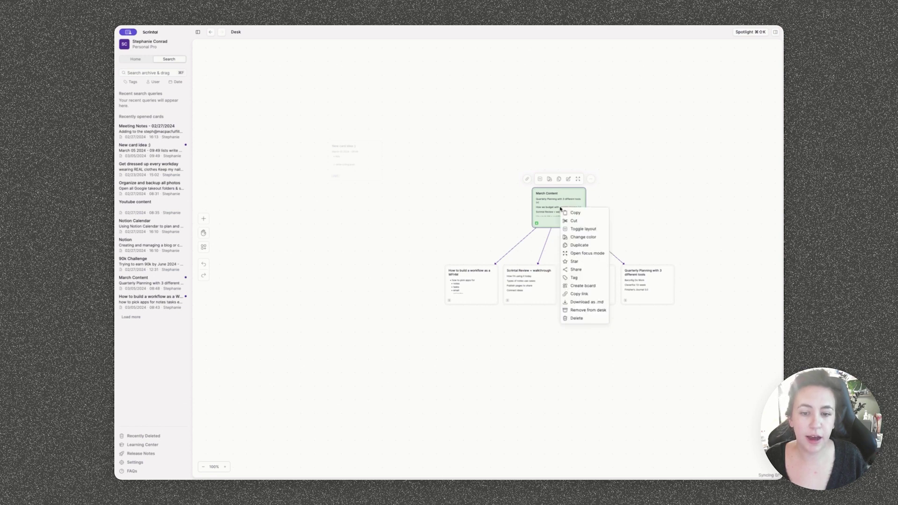
click(593, 318)
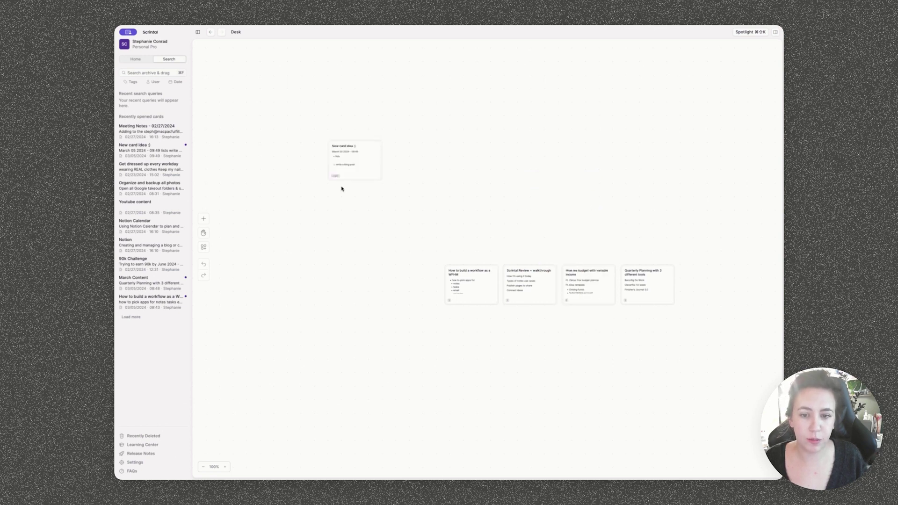
- Search 'march' and drag the March Content card back onto the desk, nudging it into place
click(136, 73)
text(march)
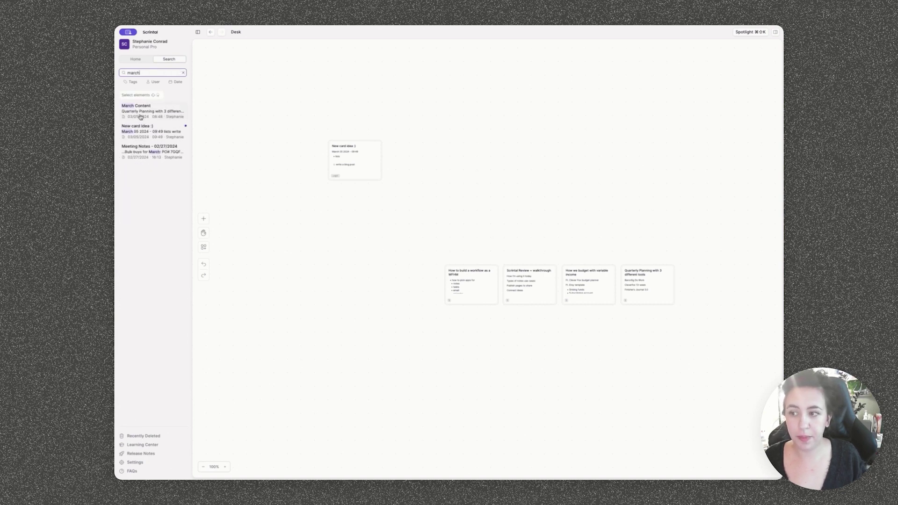
drag(141, 117, 557, 201)
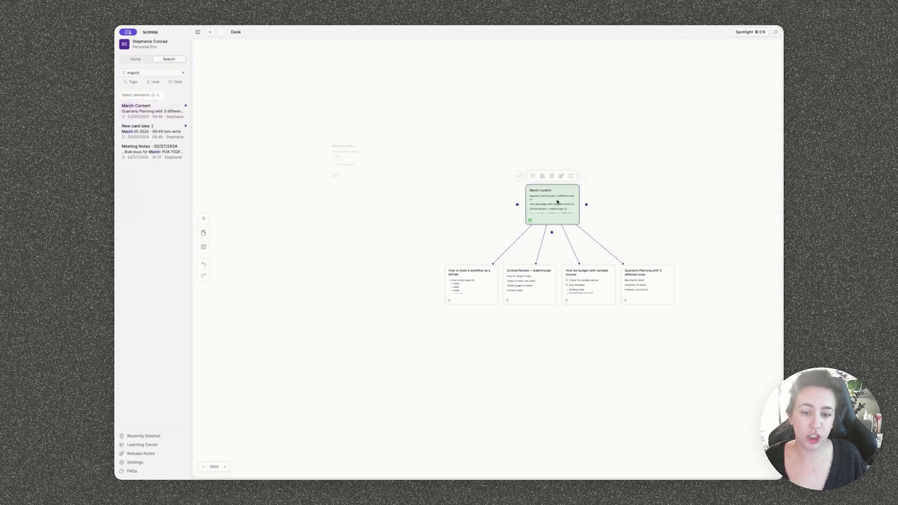
click(617, 215)
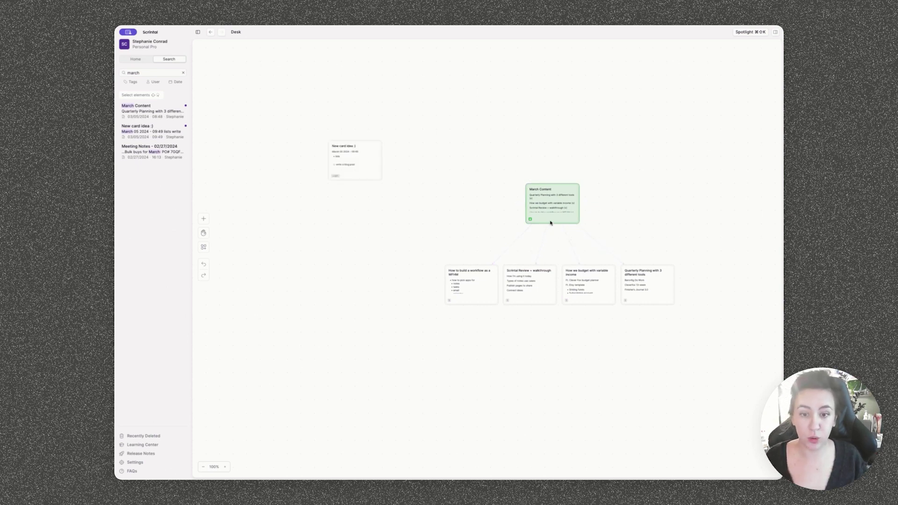
drag(555, 208, 557, 210)
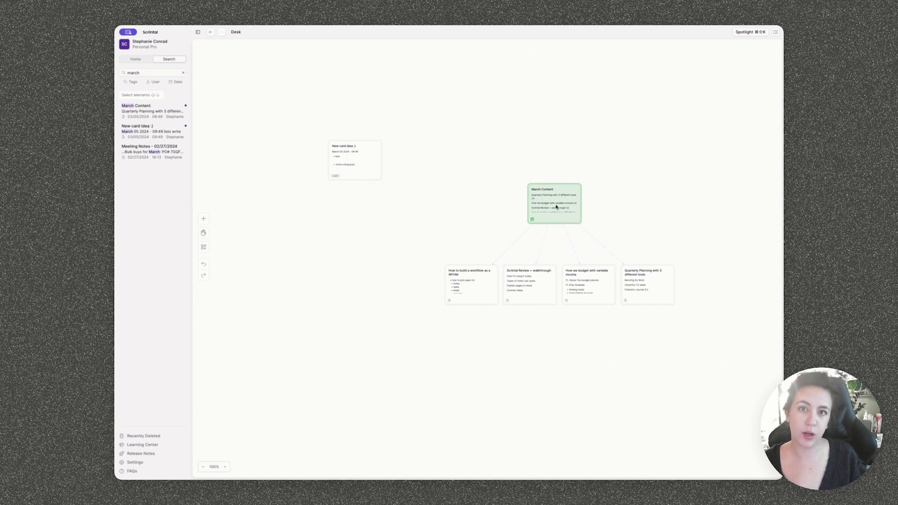
- Open March Content with its Quarterly Planning, How we budget and Scrintal Review linked cards
double_click(555, 207)
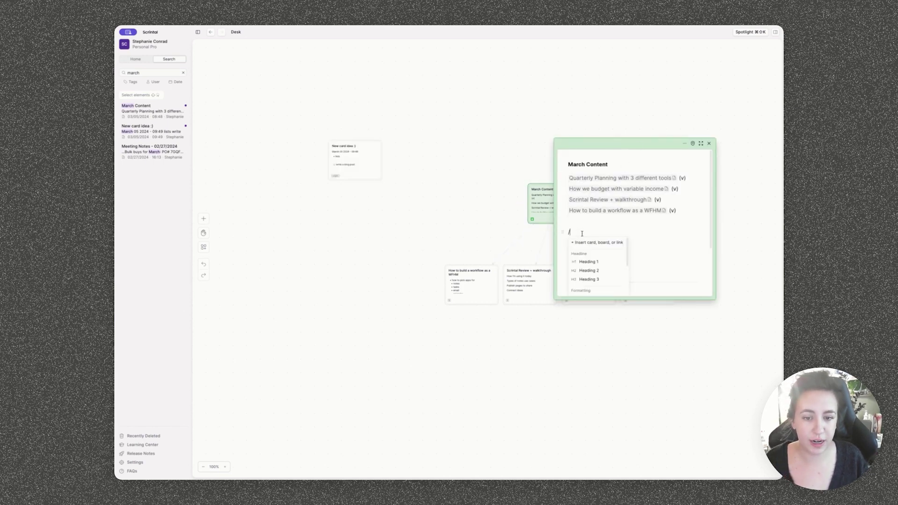
key(BackSpace)
key(BackSpace)
mouse_move(618, 179)
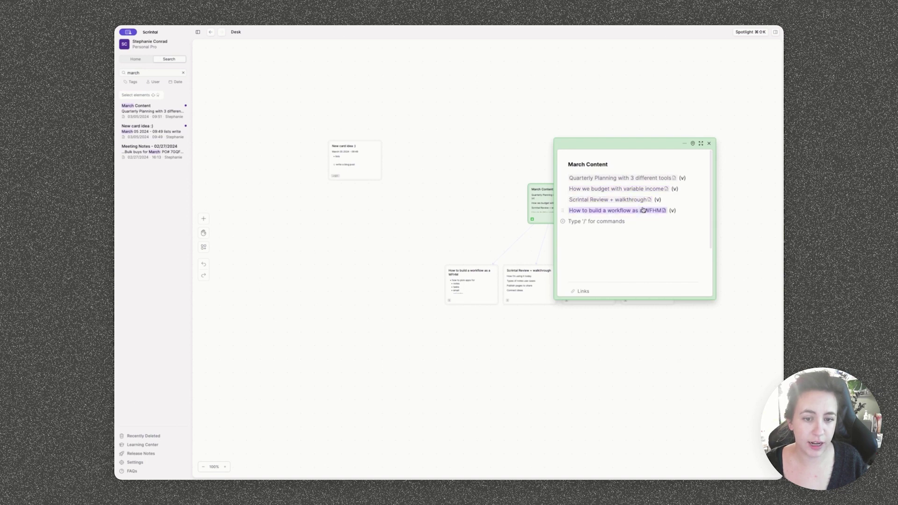
click(652, 181)
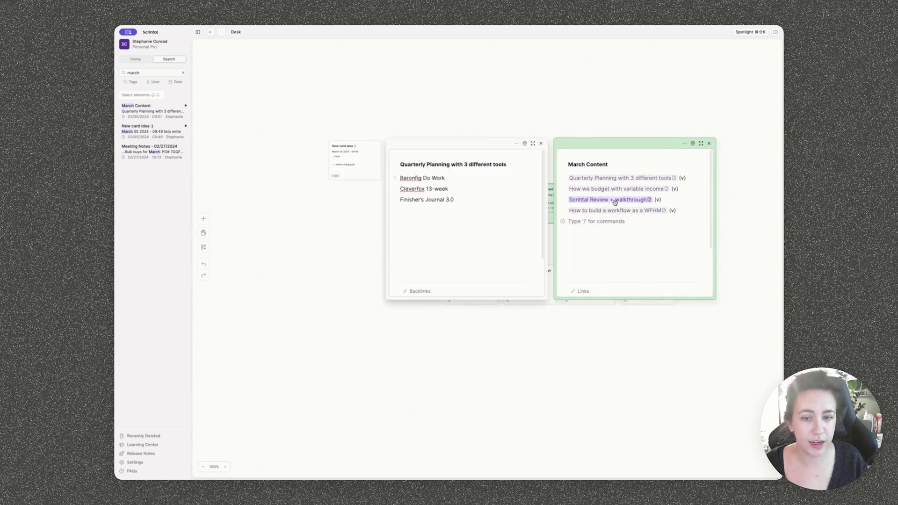
click(622, 190)
click(625, 200)
click(635, 210)
- Spread the open cards out, then close Quarterly Planning and Scrintal Review + walkthrough
drag(459, 140, 371, 183)
drag(481, 140, 291, 65)
drag(462, 145, 572, 280)
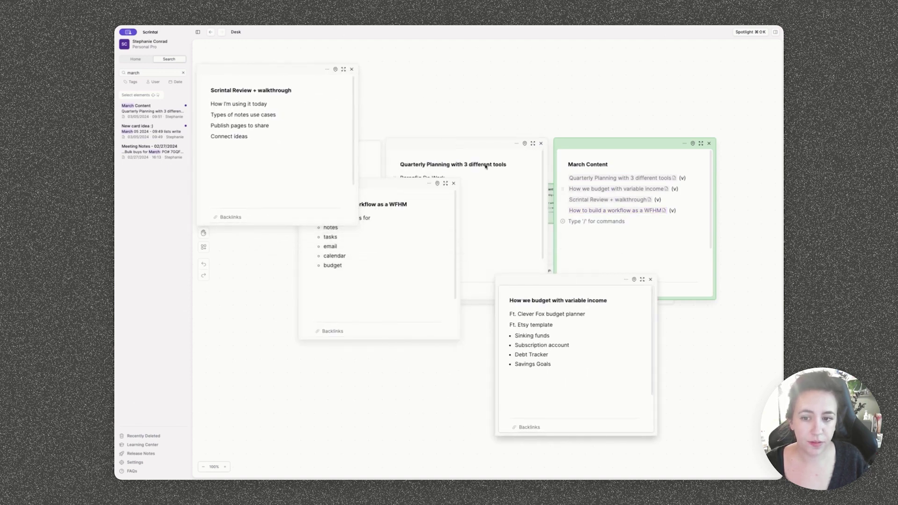
drag(460, 145, 460, 67)
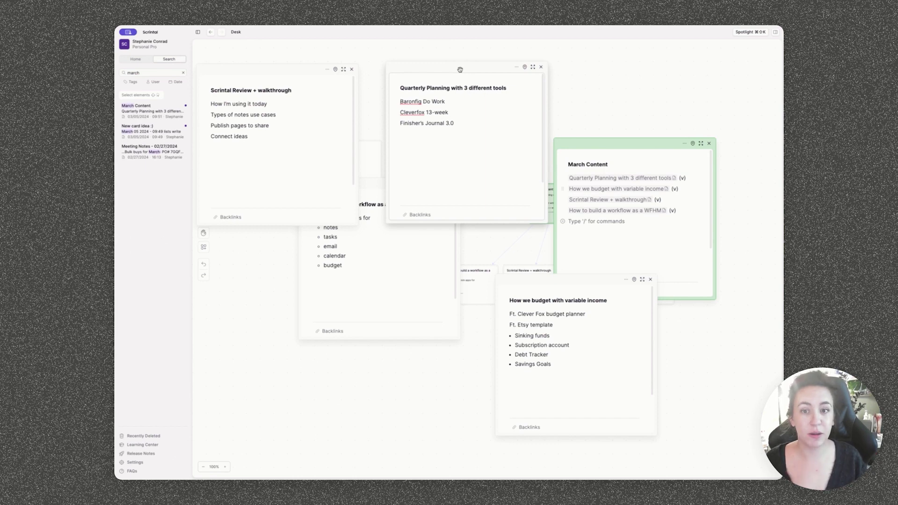
click(541, 67)
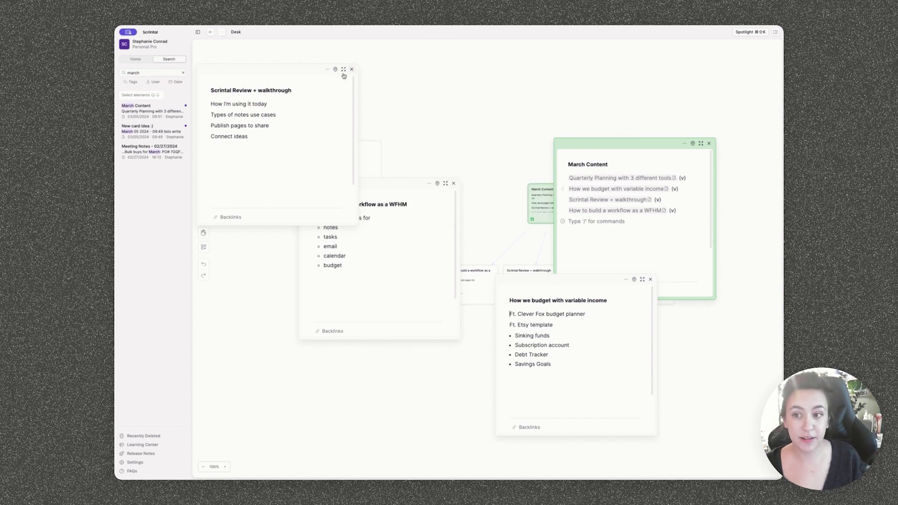
click(352, 71)
- Close the WFHM workflow and How we budget cards, then show March Content's Links list
click(454, 184)
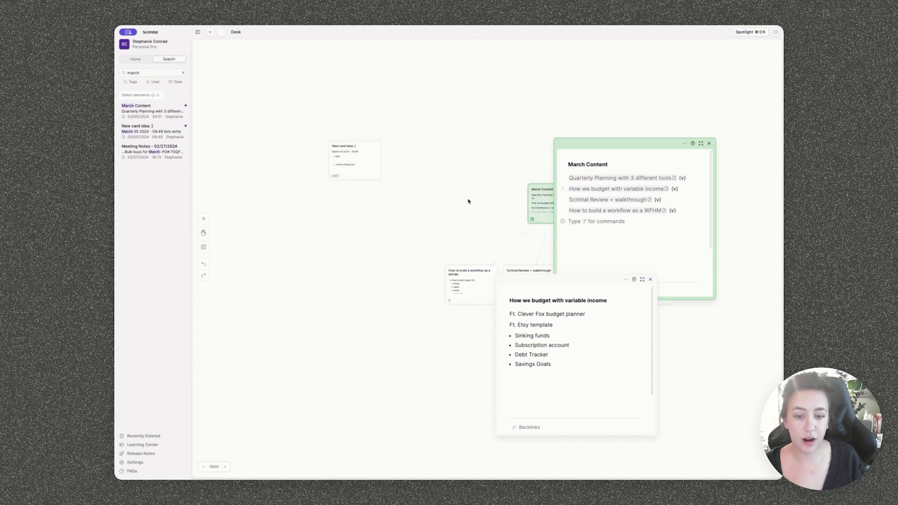
click(635, 280)
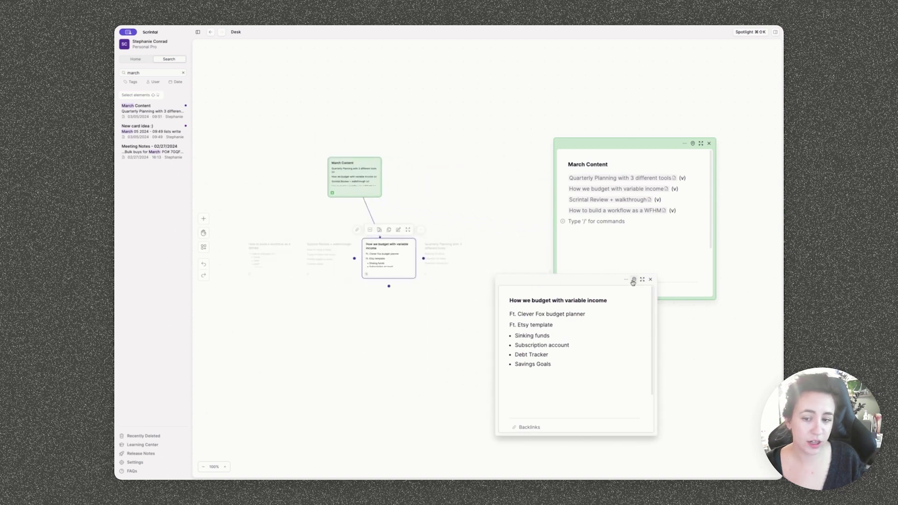
click(650, 279)
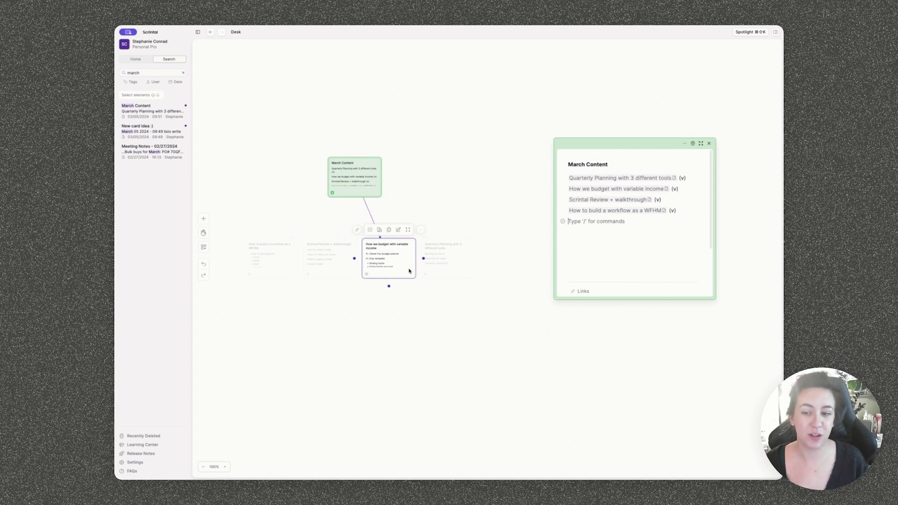
click(693, 143)
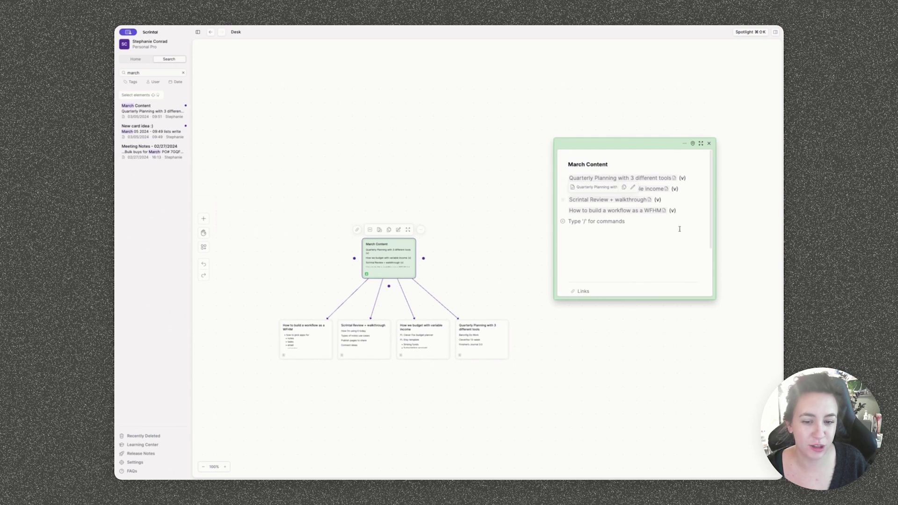
scroll(678, 230, down, 5)
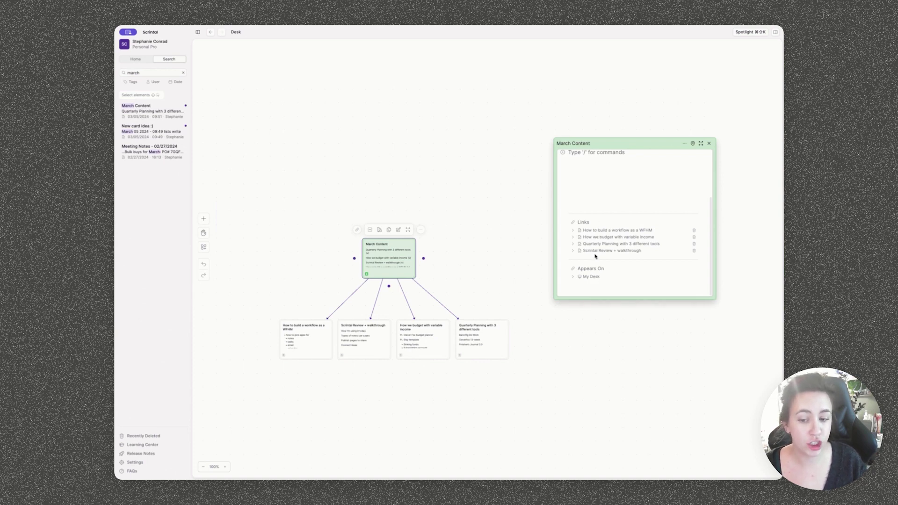
- Open the Quarterly Planning with 3 different tools card, look through it, and close it
click(489, 327)
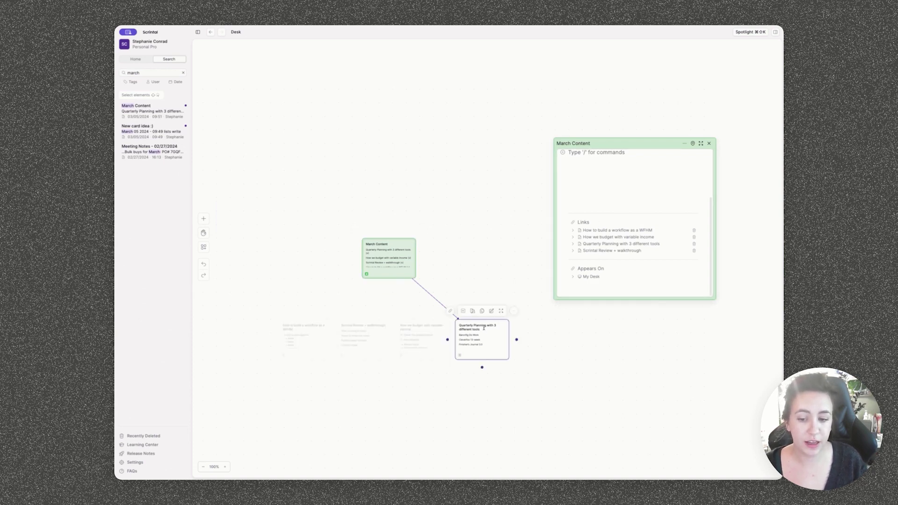
double_click(494, 323)
drag(573, 274, 500, 136)
scroll(475, 219, down, 2)
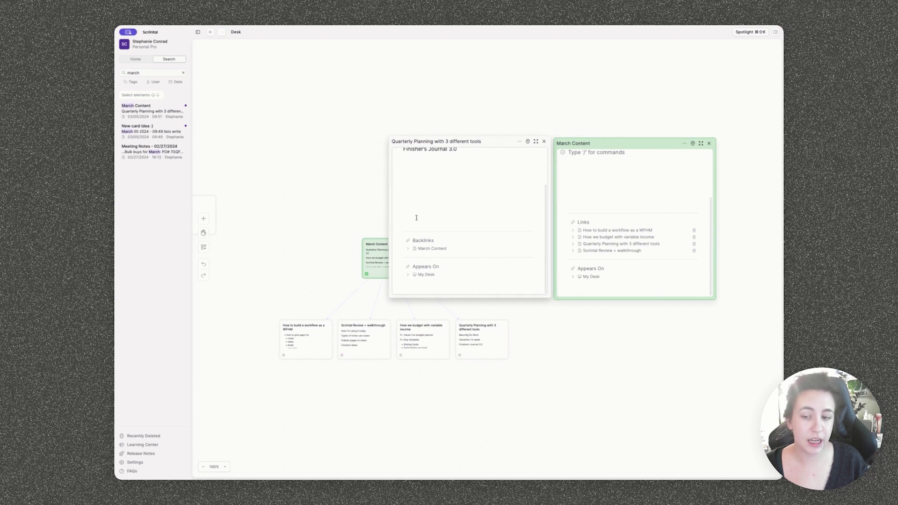
scroll(474, 235, up, 2)
scroll(436, 248, down, 2)
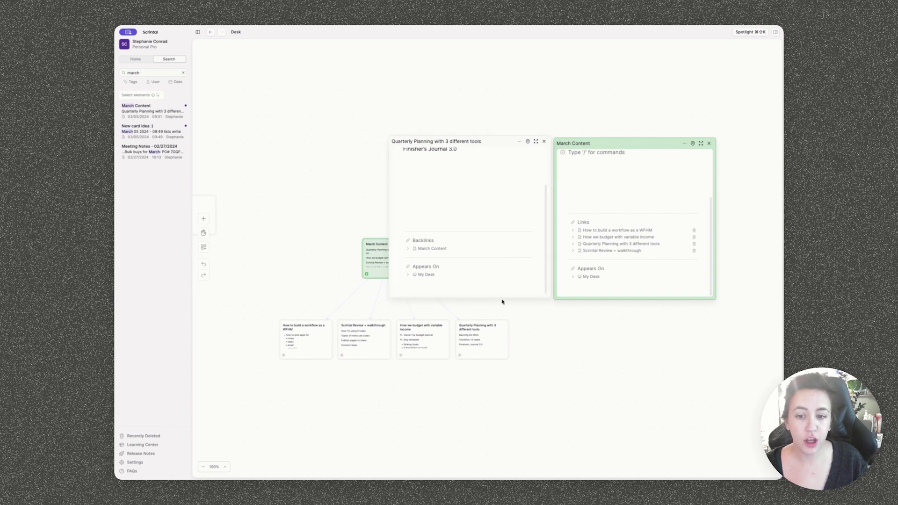
click(544, 141)
- Connect Quarterly Planning to March Content and reopen it to confirm Links and Backlinks
click(475, 327)
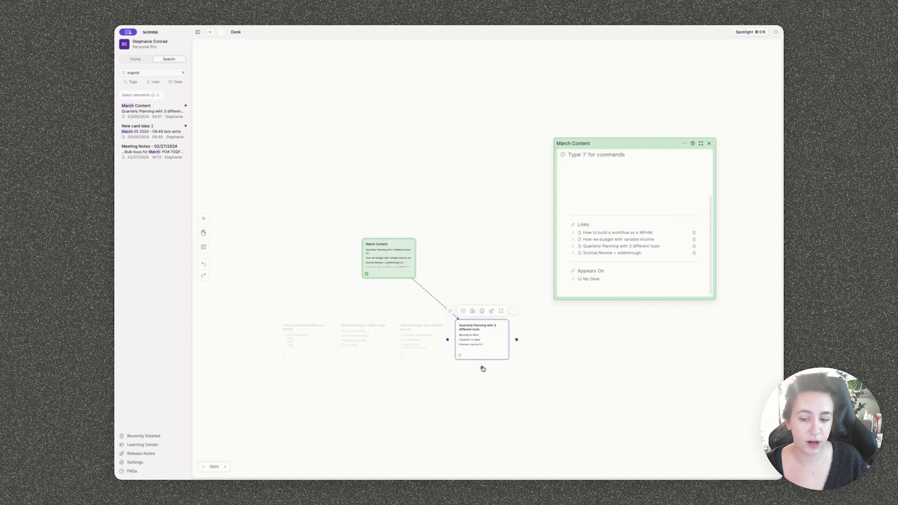
drag(518, 339, 399, 258)
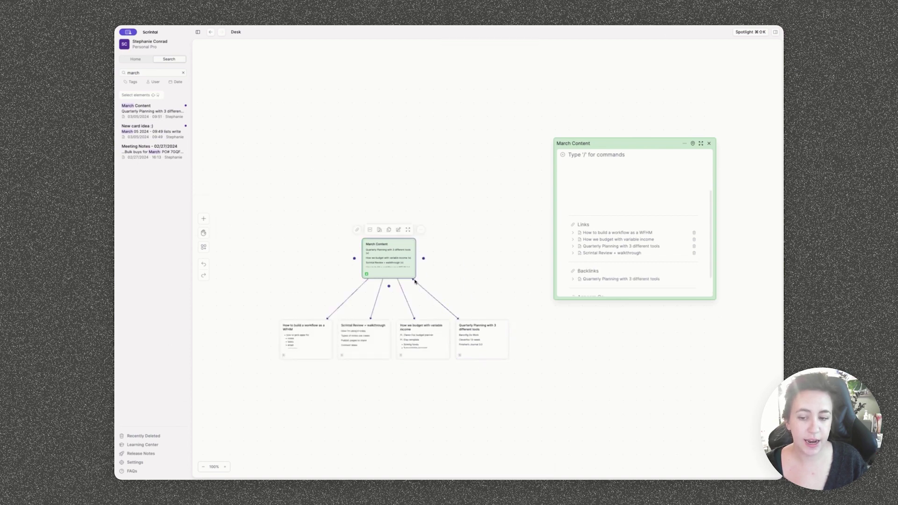
scroll(639, 255, down, 1)
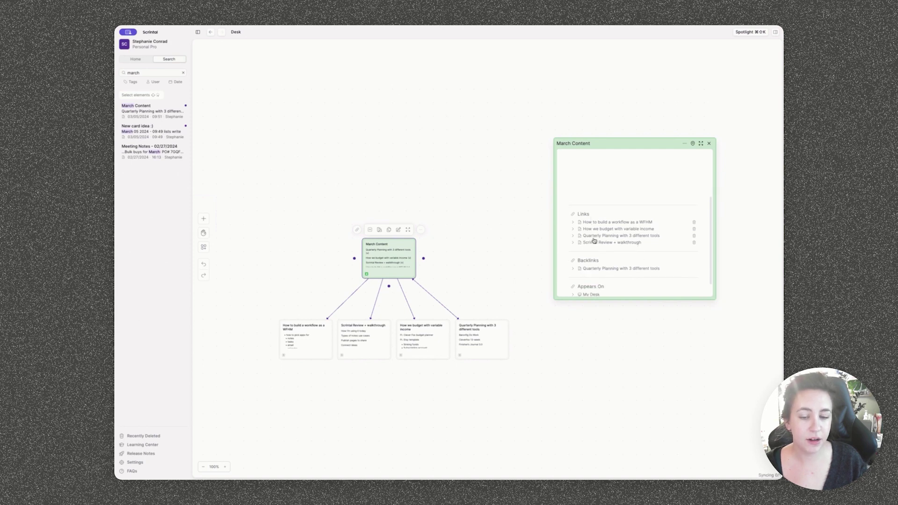
click(470, 332)
drag(518, 274, 428, 145)
scroll(449, 219, down, 5)
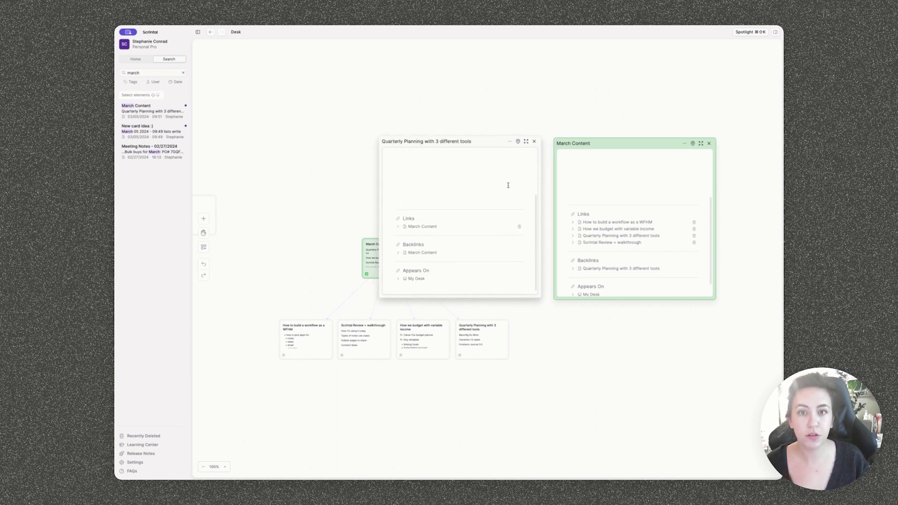
- Close the Quarterly Planning and March Content cards and clear the desk selection
click(535, 142)
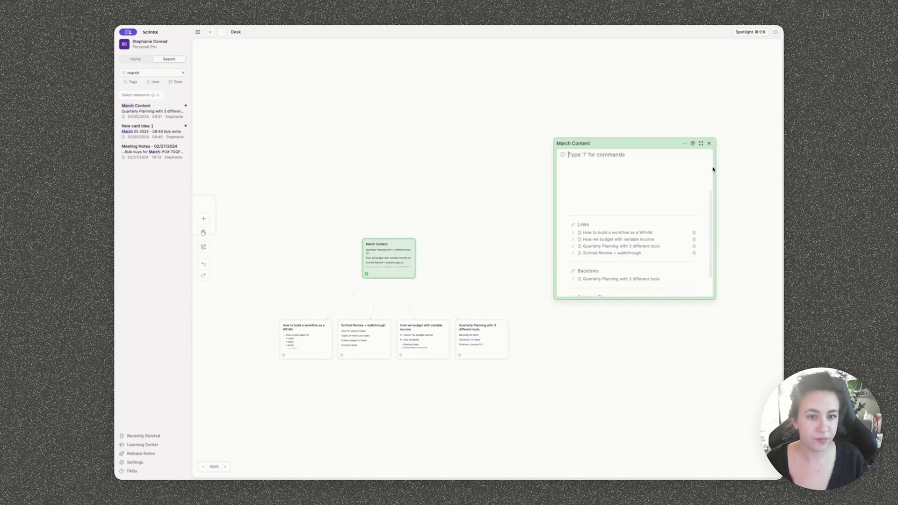
click(709, 143)
drag(419, 211, 550, 204)
click(435, 333)
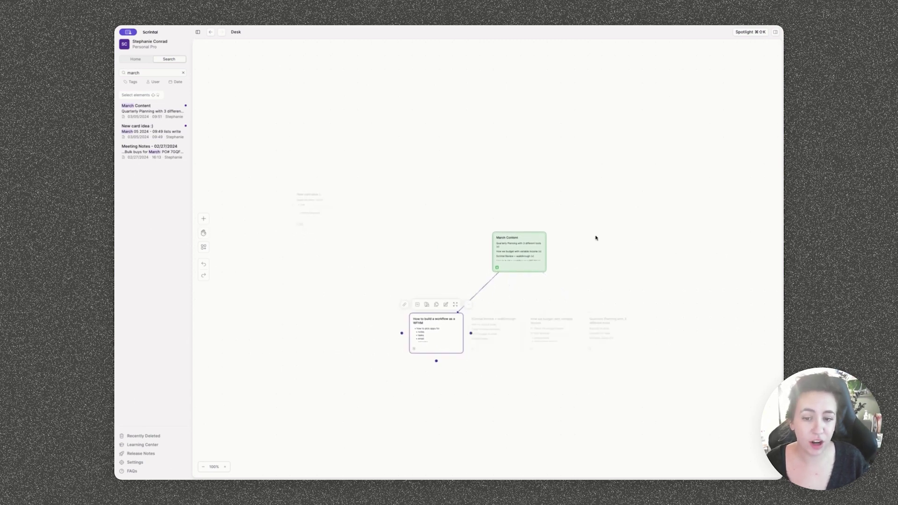
click(379, 274)
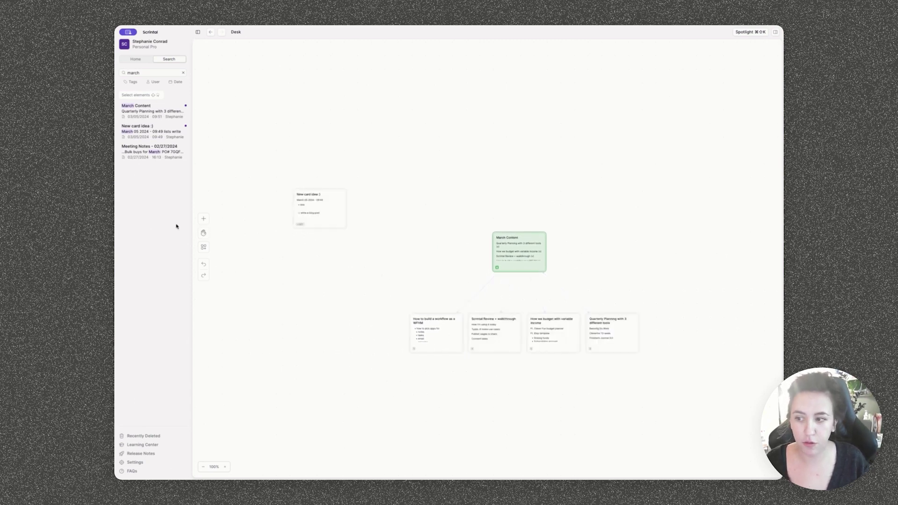
- From the Home overview, create a new board 'Board Mar 05, 2024 09:53' on the desk
click(135, 60)
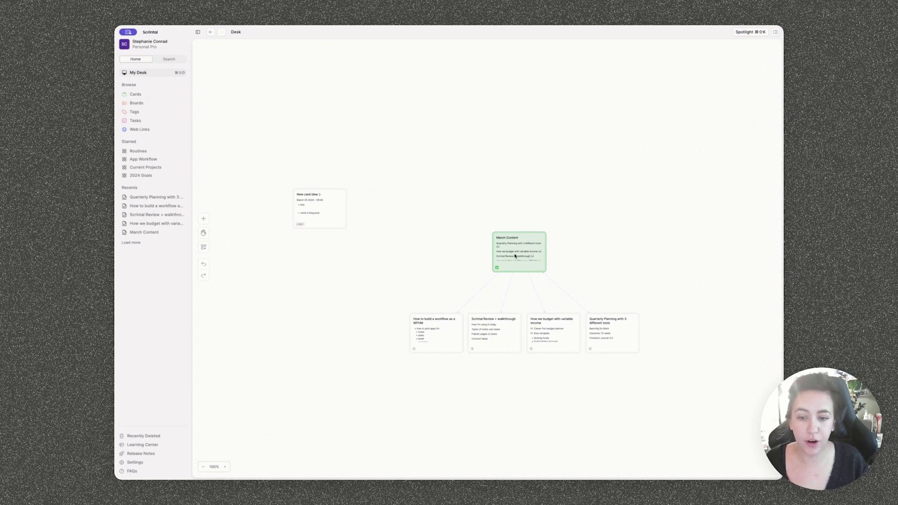
drag(527, 244, 528, 240)
right_click(436, 122)
click(459, 141)
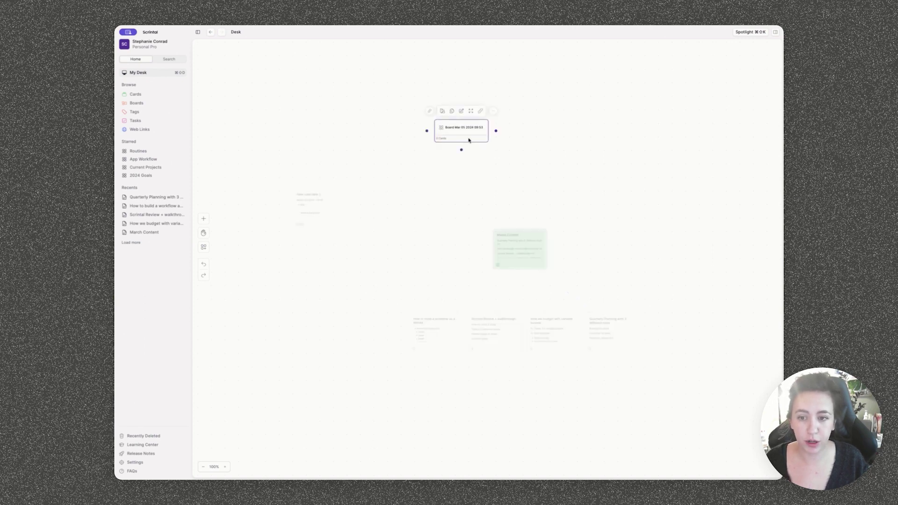
- Name the new board 'Content Planner'
double_click(464, 129)
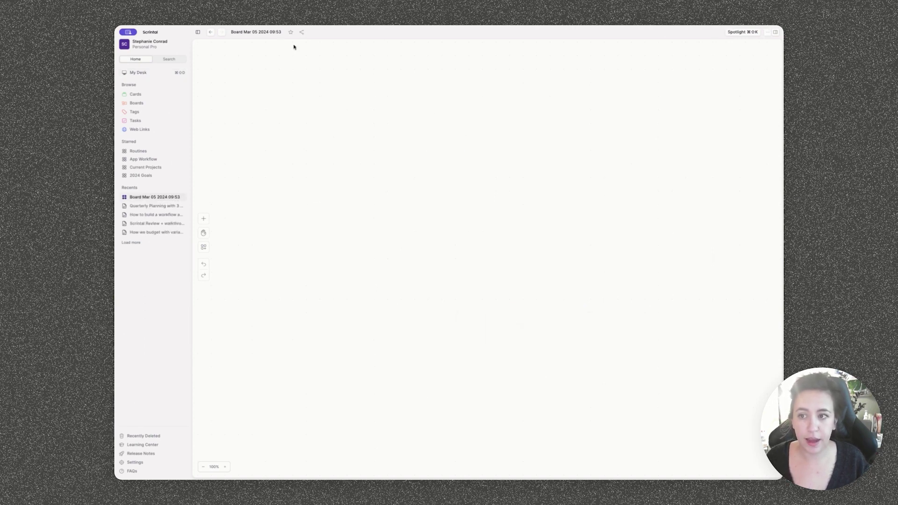
click(265, 33)
text(Conte)
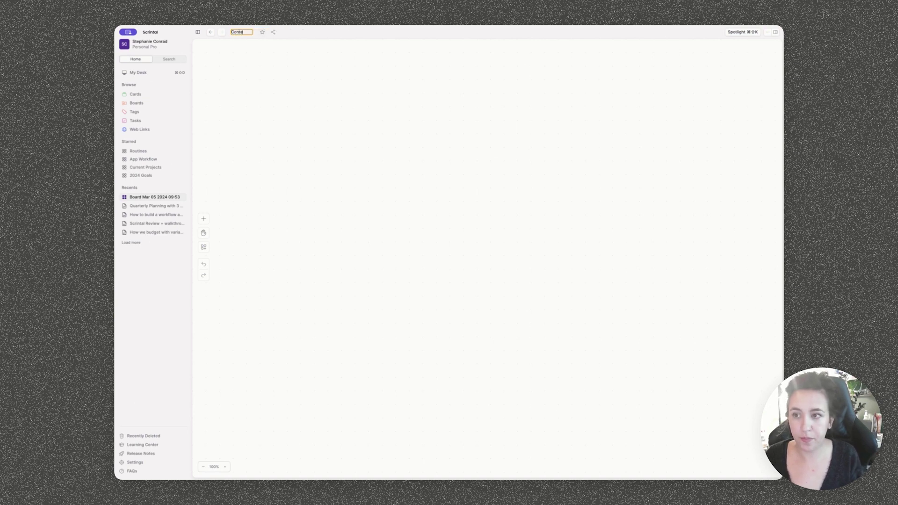
text(nt)
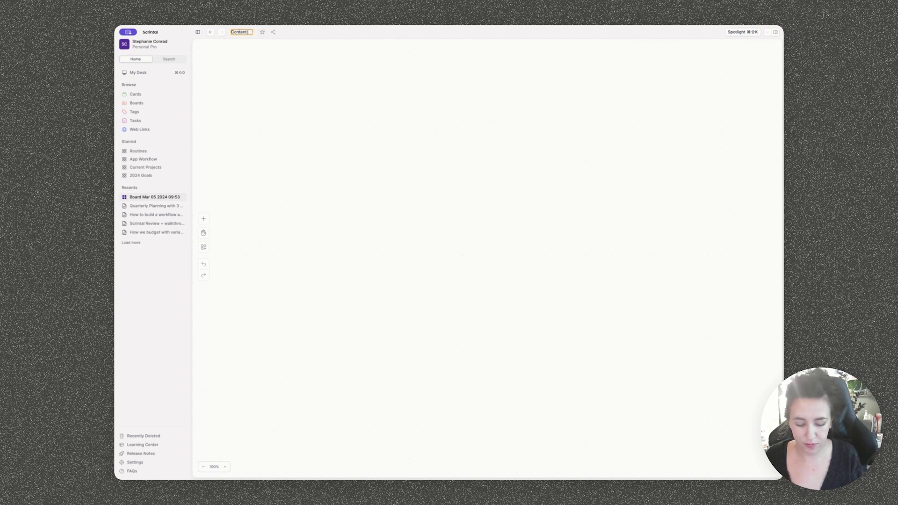
text( Planner)
key(Return)
- Place the March Content and Quarterly Planning cards on the board from search results
click(169, 60)
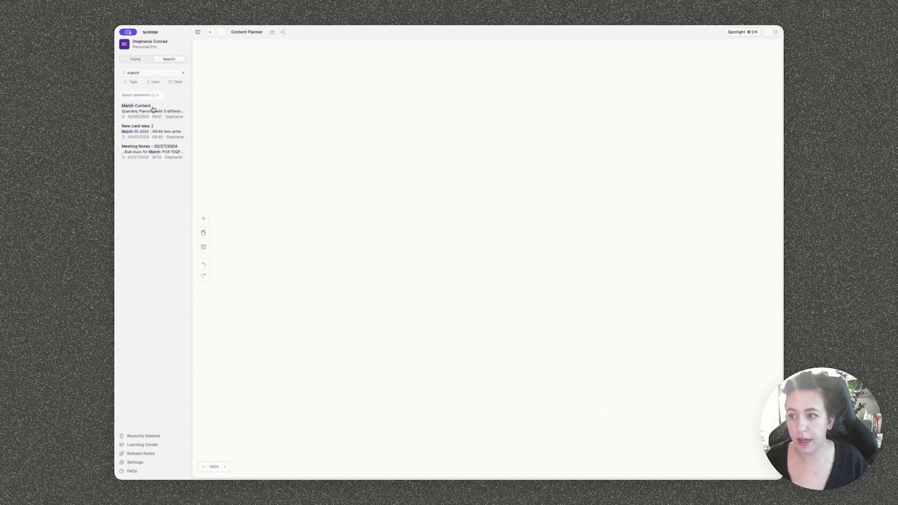
drag(146, 111, 314, 118)
double_click(317, 120)
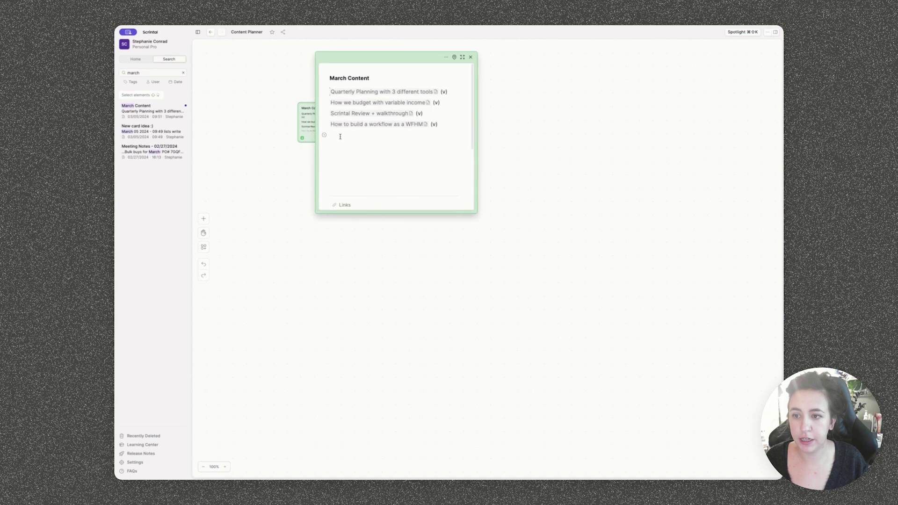
click(368, 92)
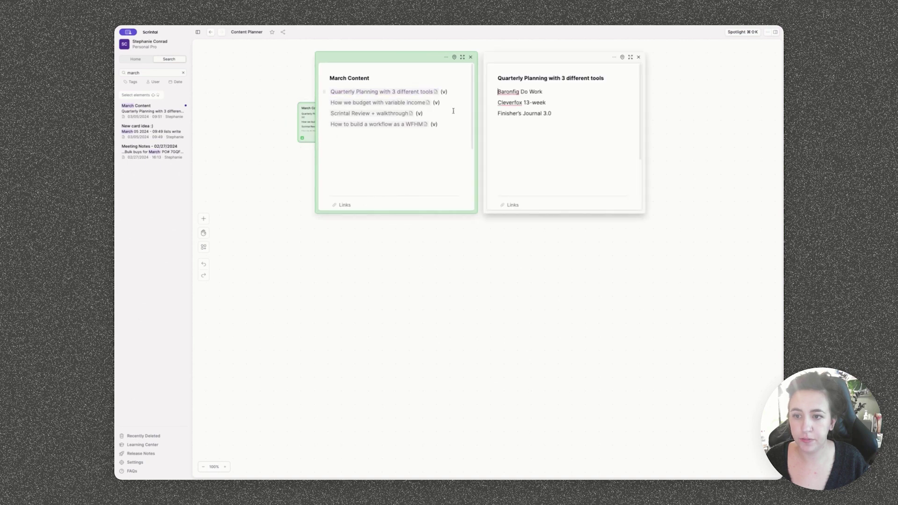
click(639, 57)
double_click(157, 73)
text(qua)
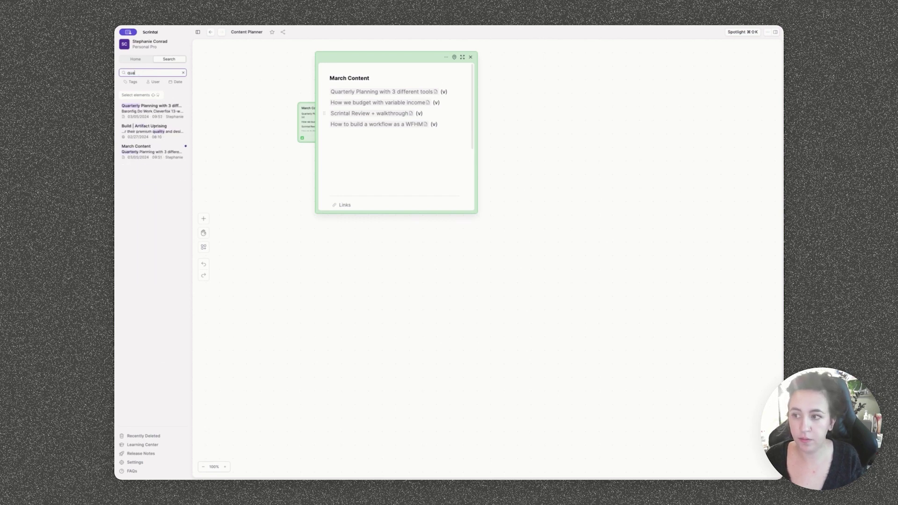
drag(171, 113, 265, 192)
click(135, 60)
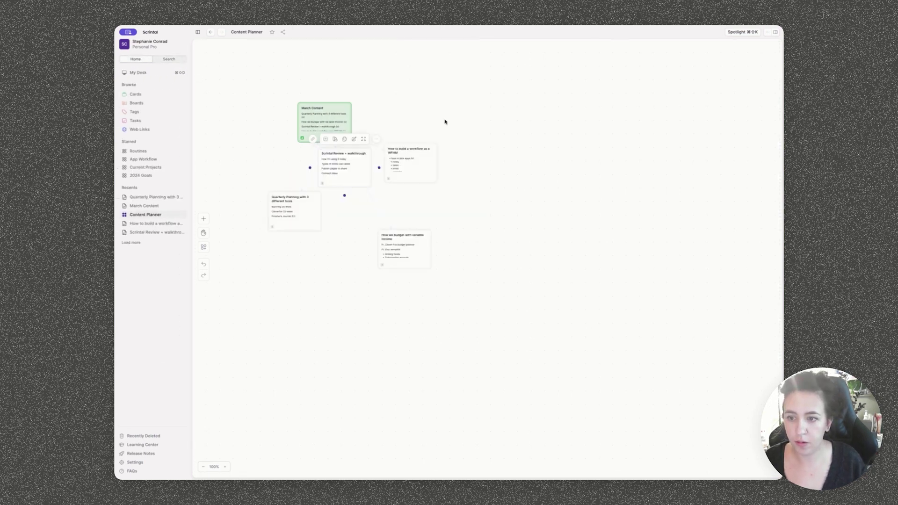
- Arrange March Content above its four linked cards lined up in a row
drag(328, 125, 310, 103)
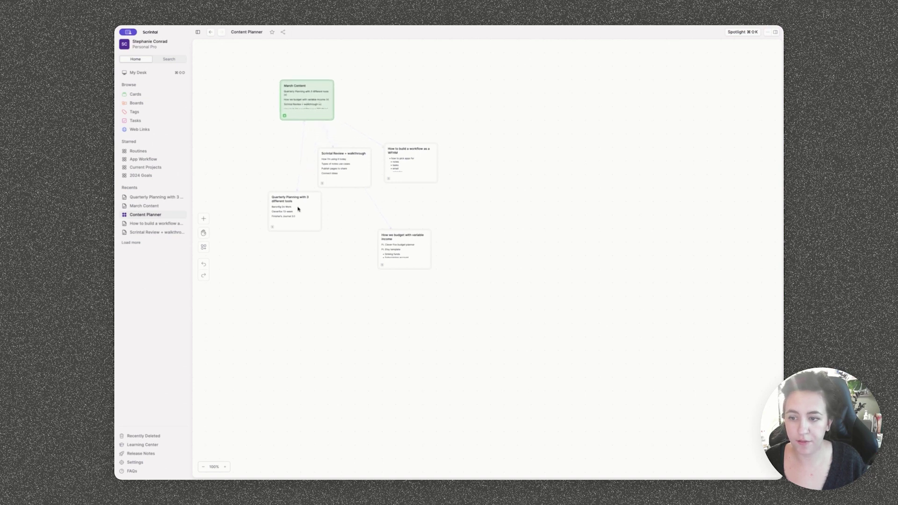
drag(298, 209, 245, 166)
drag(344, 169, 300, 173)
drag(403, 242, 416, 175)
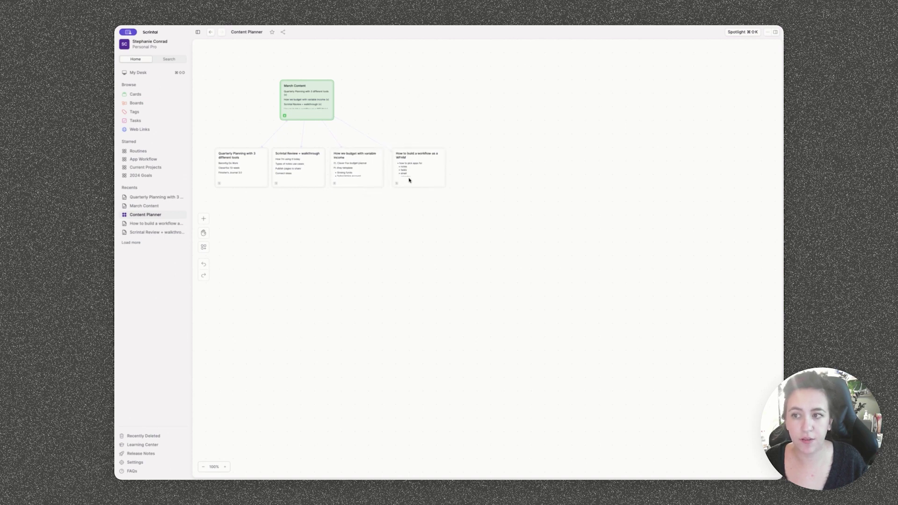
- Remove March Content and its linked cards from the desk and move Content Planner top-left
click(153, 74)
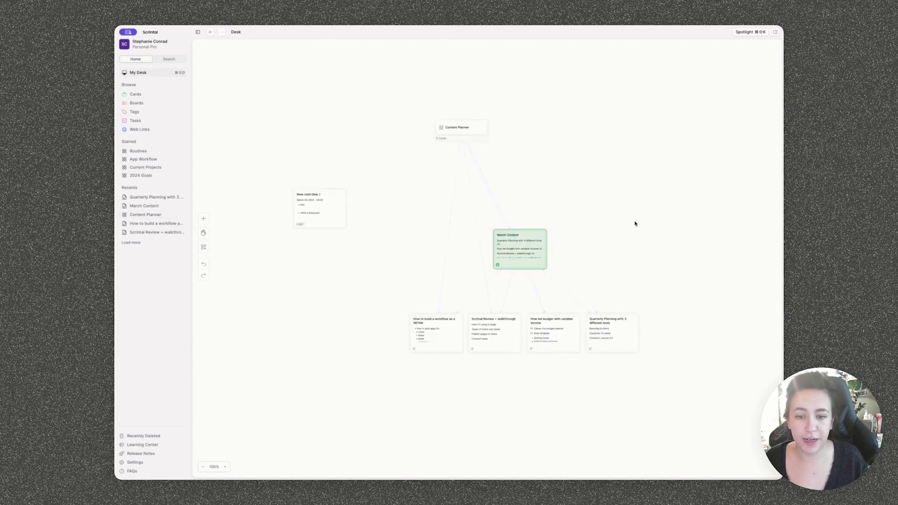
drag(455, 124, 392, 276)
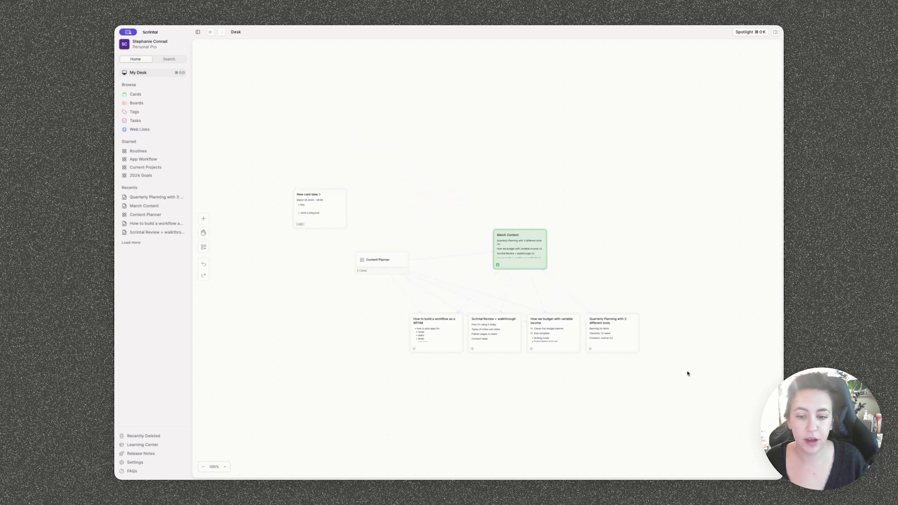
drag(687, 371, 427, 241)
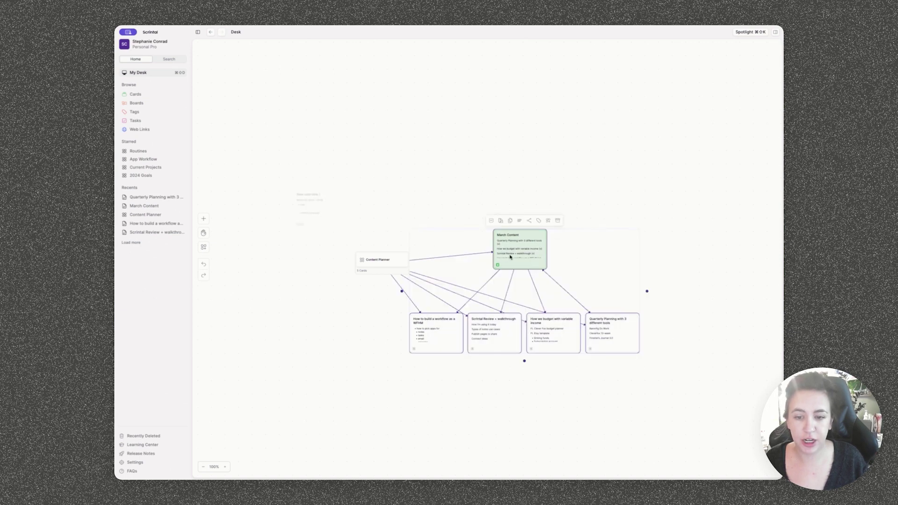
click(557, 222)
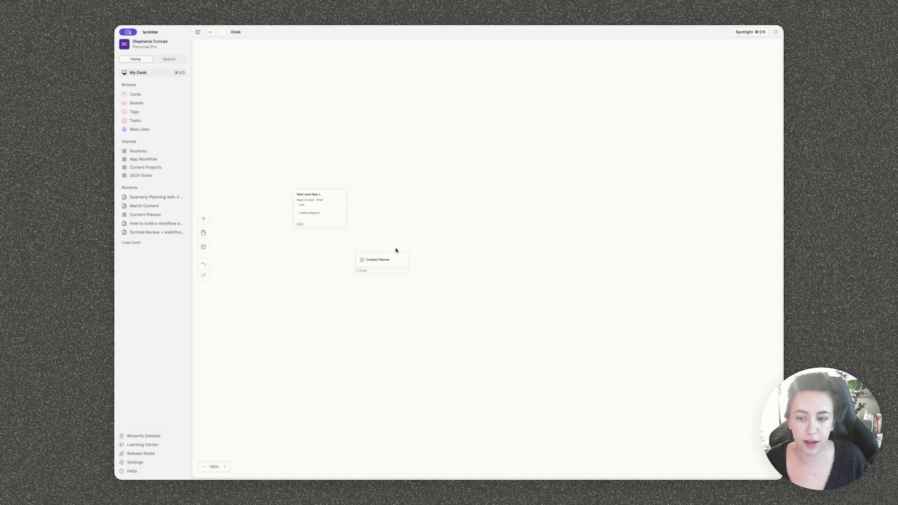
drag(377, 260, 308, 77)
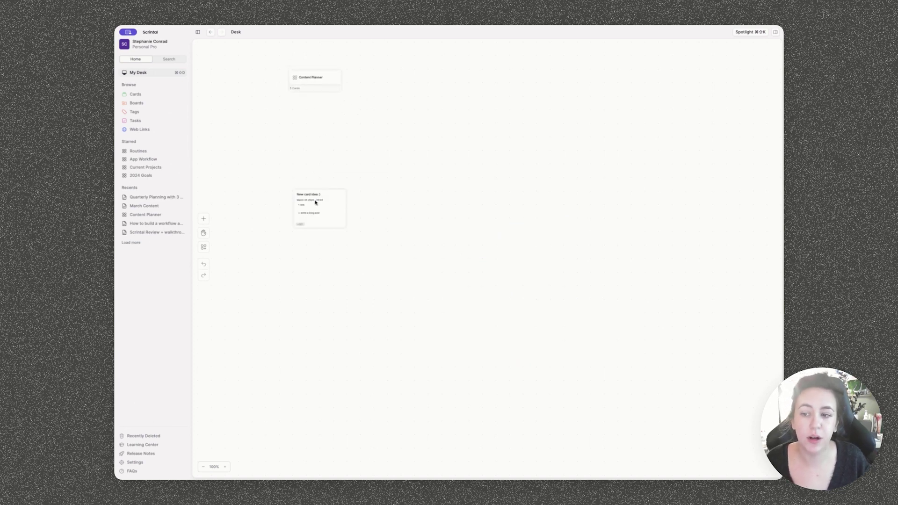
drag(316, 215, 311, 162)
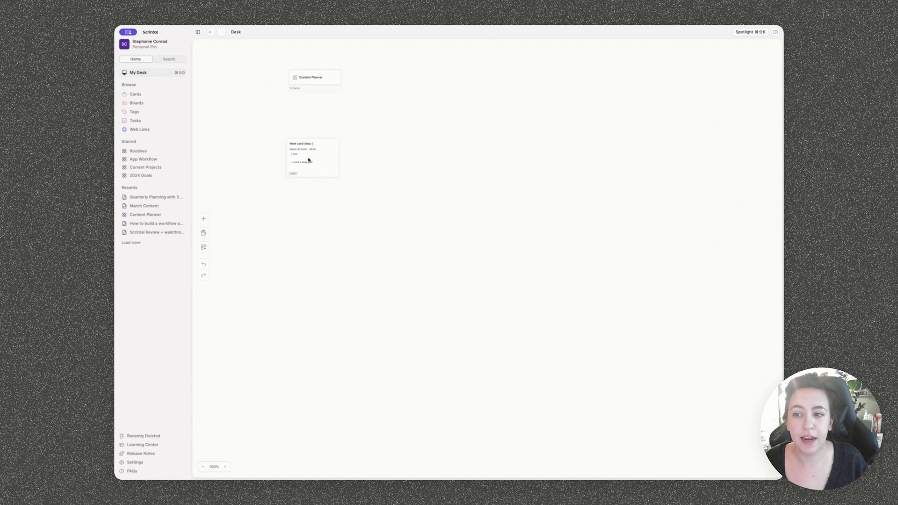
- Star the Content Planner board and remove its card from the desk
double_click(328, 84)
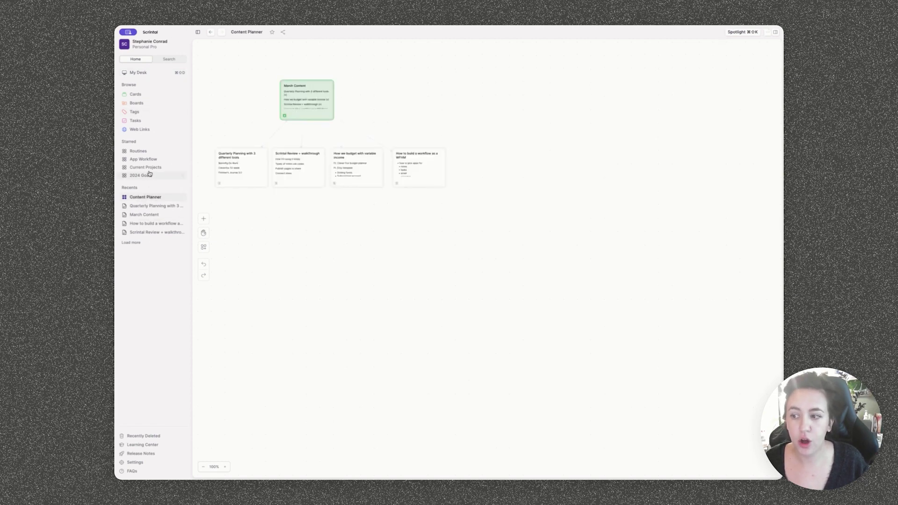
click(271, 32)
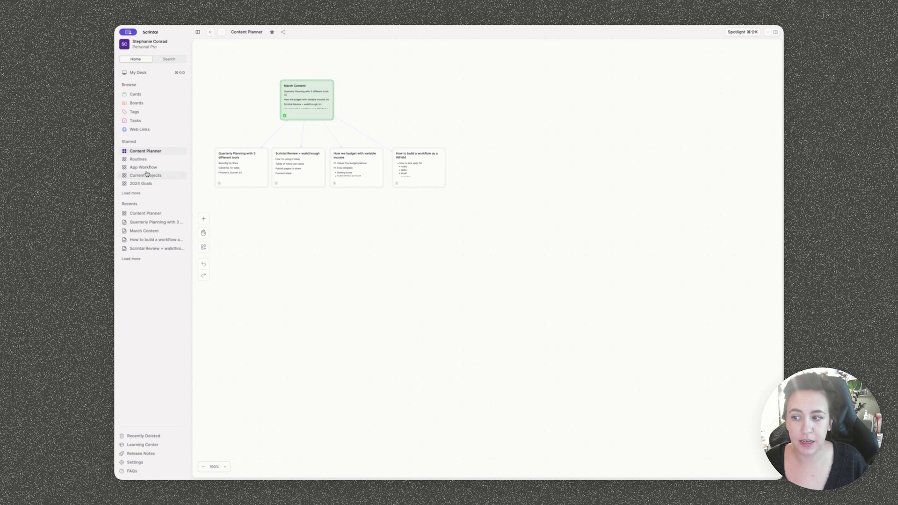
click(147, 74)
right_click(315, 81)
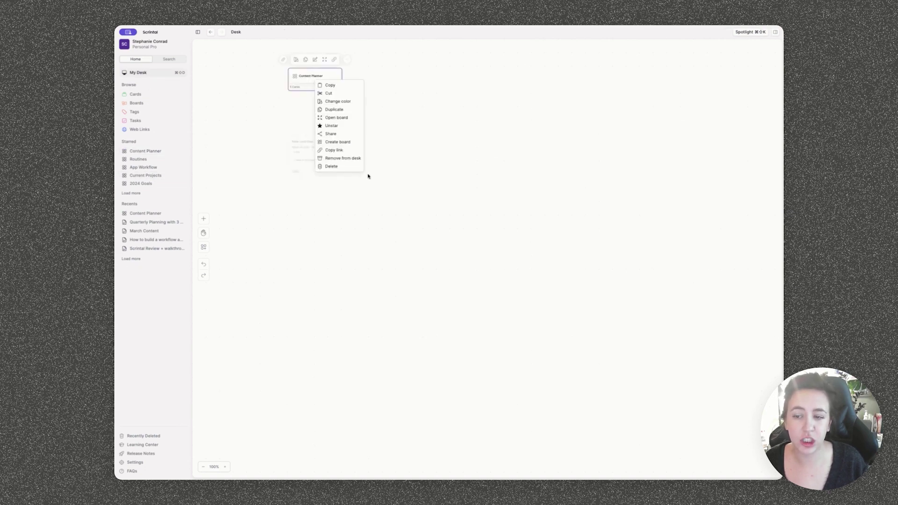
click(344, 159)
right_click(371, 230)
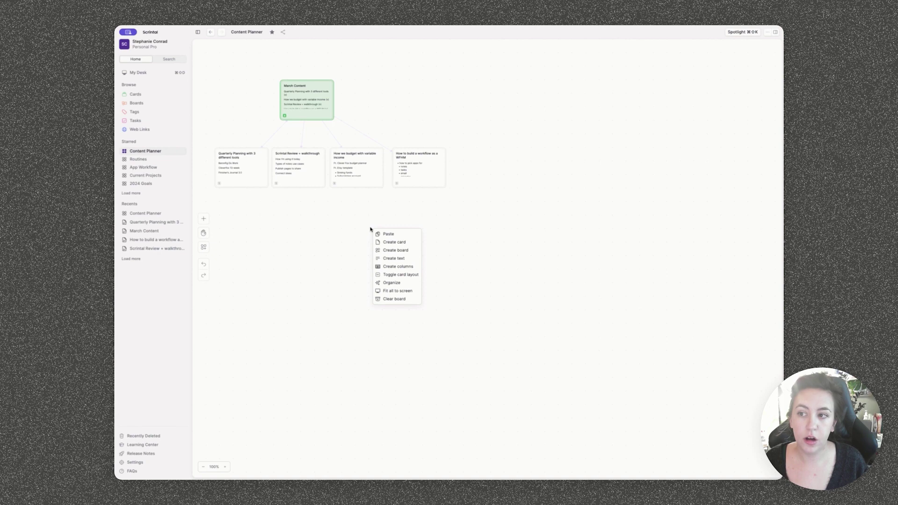
- Toggle cards to compact layout and back to full previews, then add an Untitled column
click(405, 275)
right_click(400, 263)
click(437, 305)
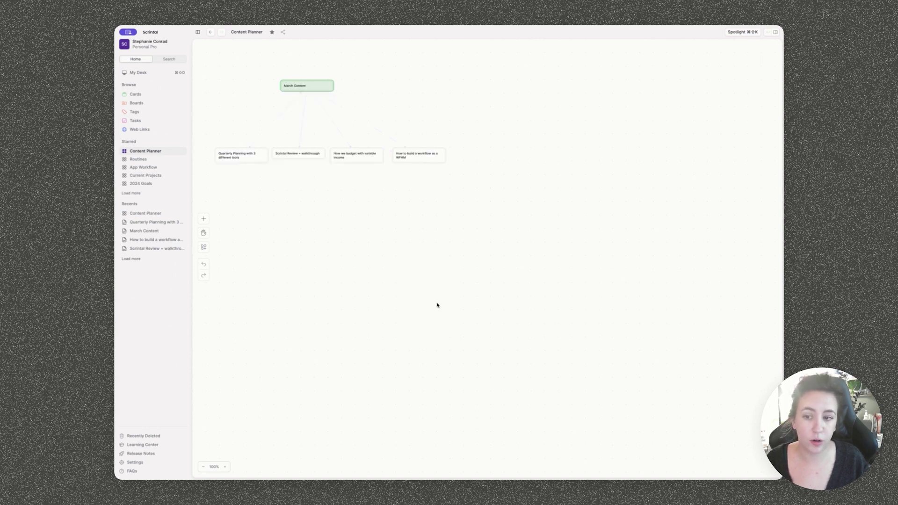
right_click(404, 243)
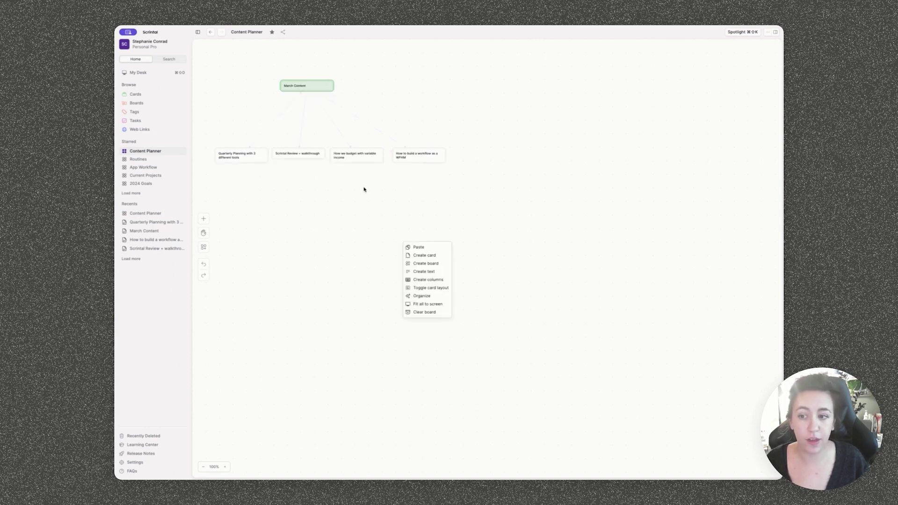
click(431, 289)
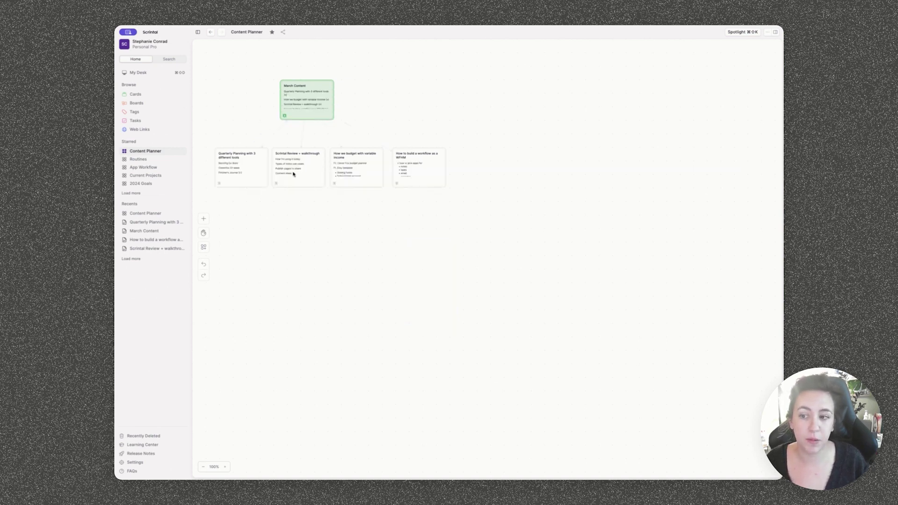
right_click(339, 223)
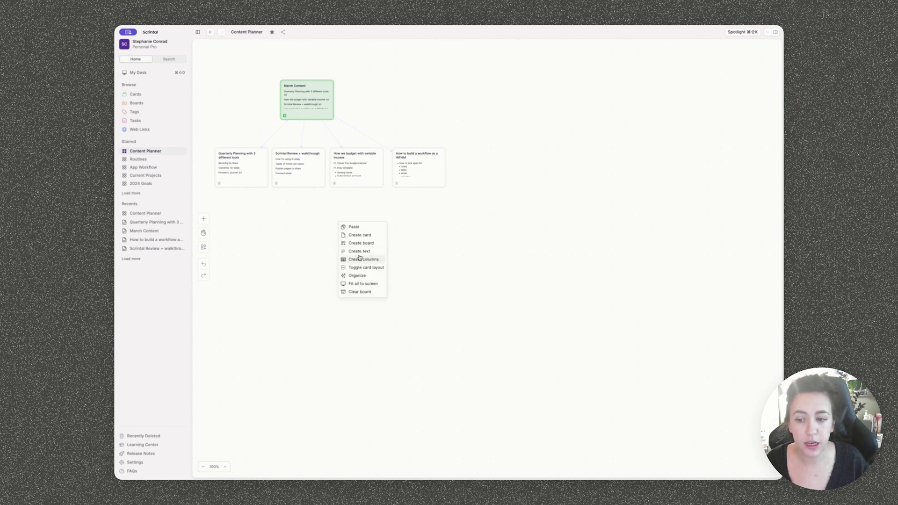
click(365, 260)
- Move the column into place, name it Videos, and add a Blog Posts column
drag(375, 229, 509, 114)
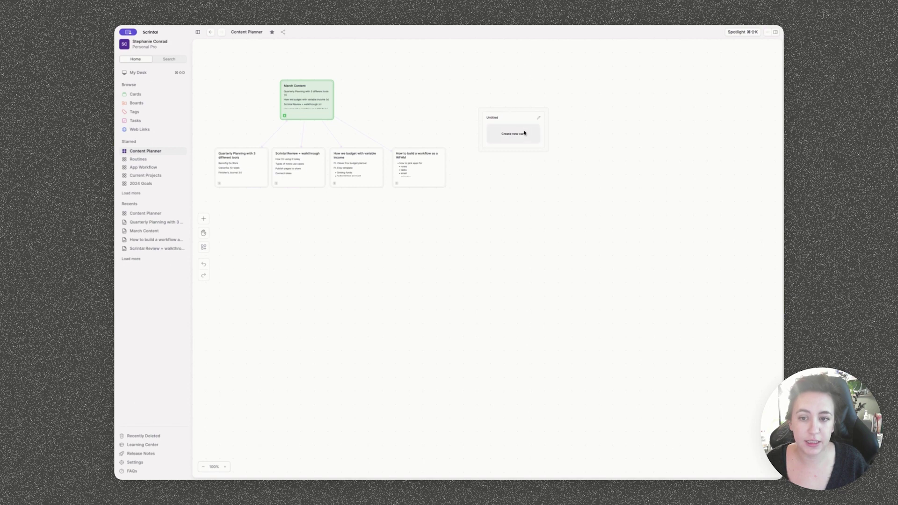
click(495, 117)
double_click(495, 118)
text(Videos)
key(Return)
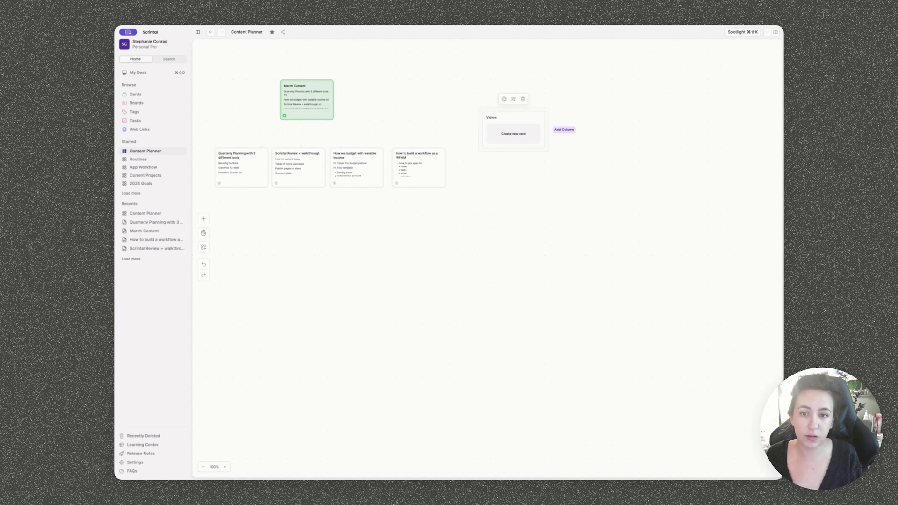
click(564, 129)
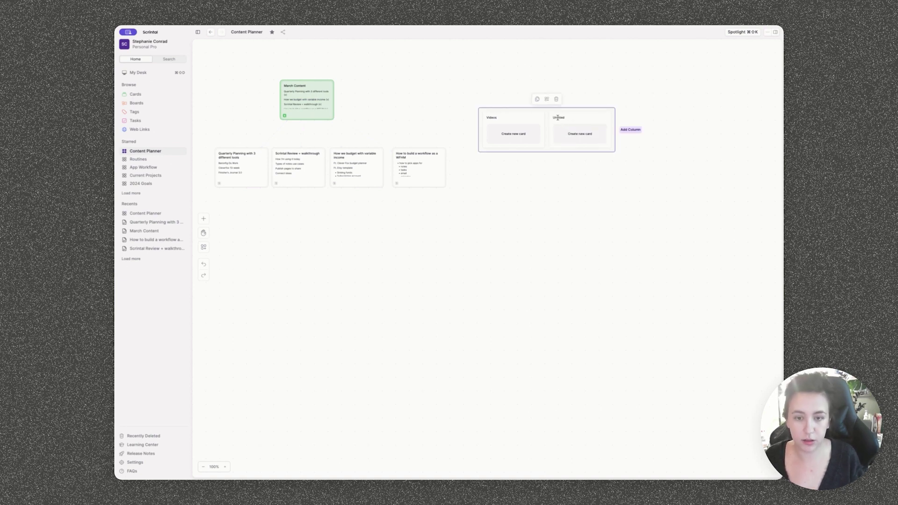
double_click(557, 118)
text(Blog Posts)
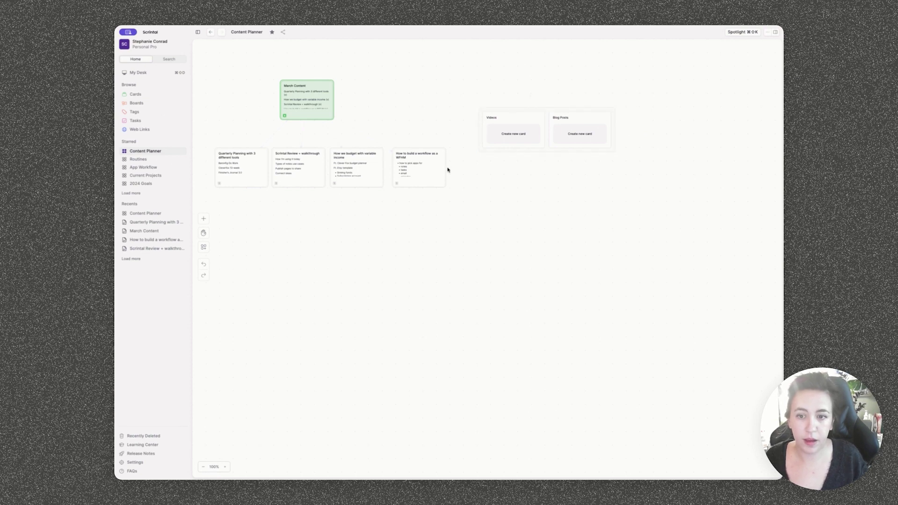
- File WFHM workflow, How we budget, Scrintal Review and Quarterly Planning under Videos, March Content under Monthly Breakdowns
drag(444, 170, 510, 140)
drag(344, 159, 490, 171)
drag(283, 158, 508, 186)
drag(223, 163, 531, 197)
drag(303, 97, 422, 127)
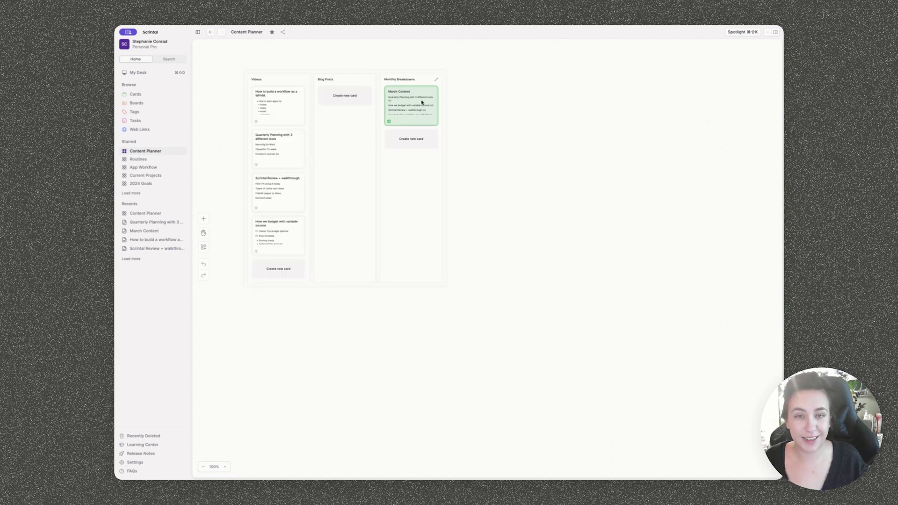
- Review and close the March Content card, then shift the Content Planner board down
double_click(408, 99)
scroll(462, 104, down, 3)
scroll(460, 163, up, 3)
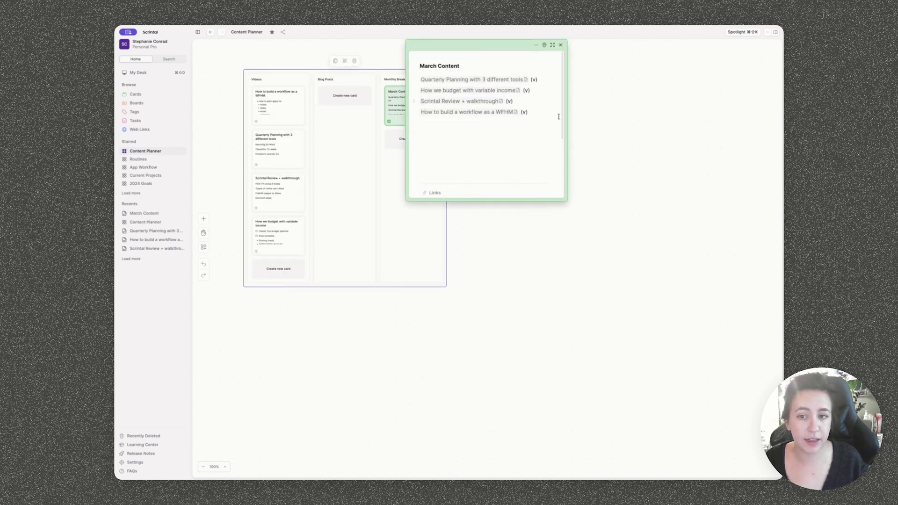
click(561, 45)
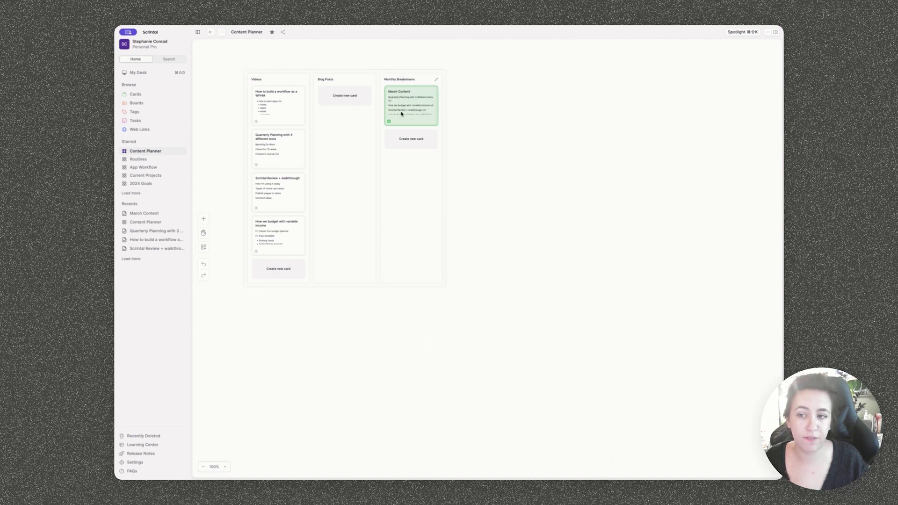
drag(352, 72, 352, 95)
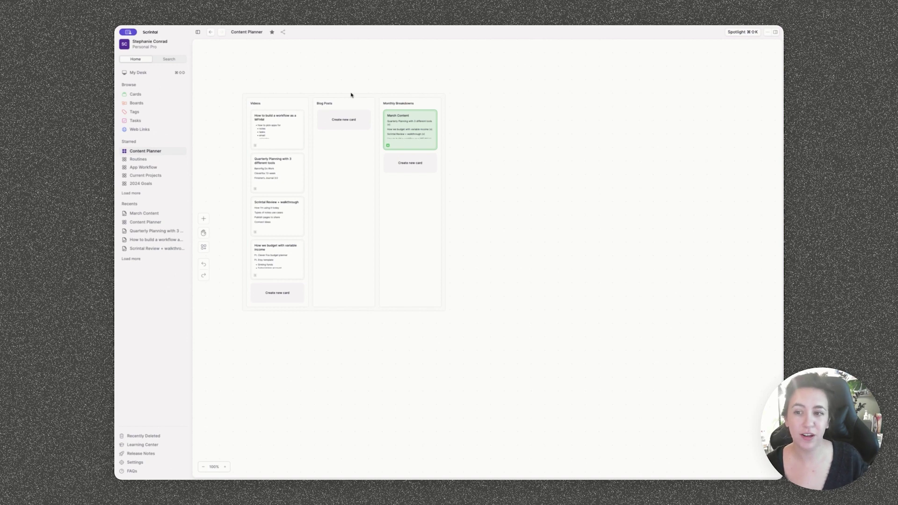
drag(353, 95, 358, 95)
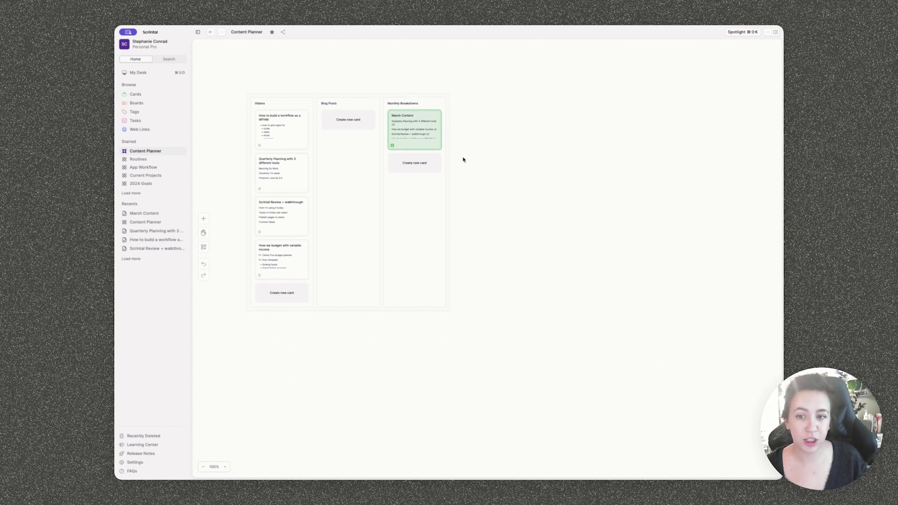
- Add a text box above the Content Planner board
click(416, 201)
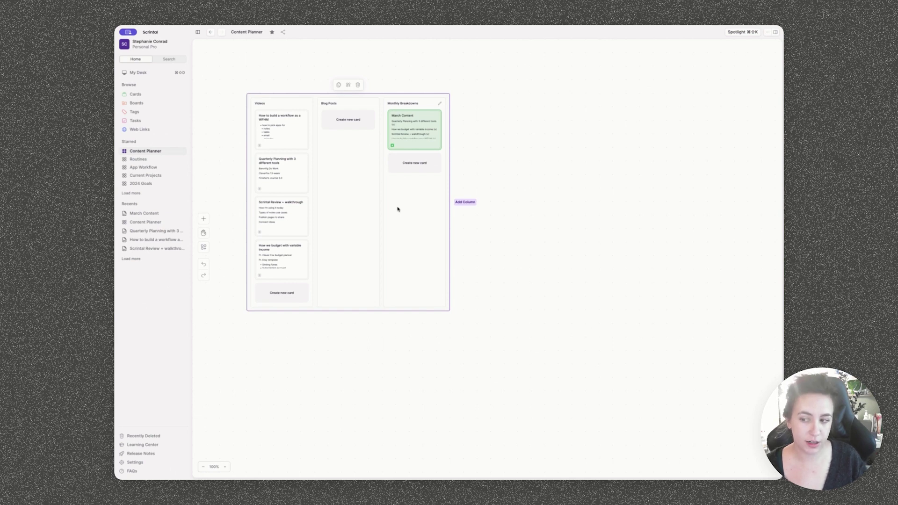
click(204, 218)
click(233, 260)
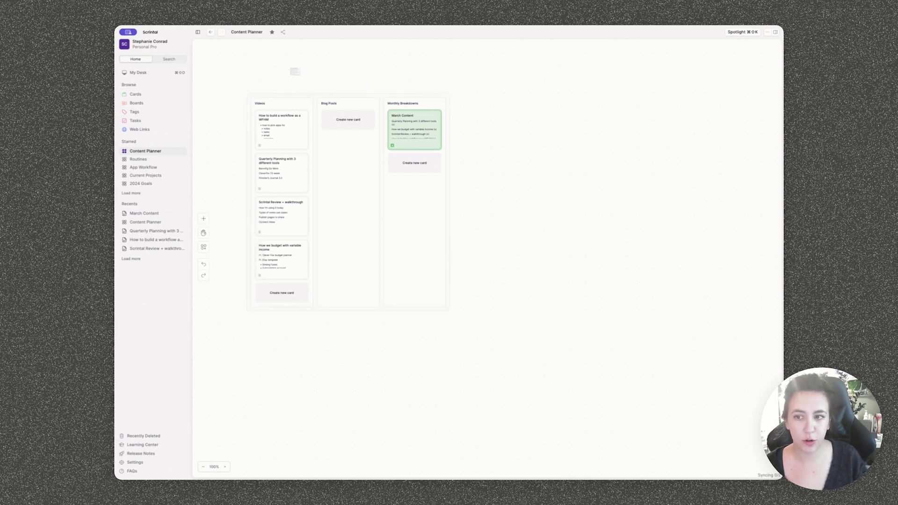
- Title the board 'March - Dec 2024' in the new text box
click(256, 81)
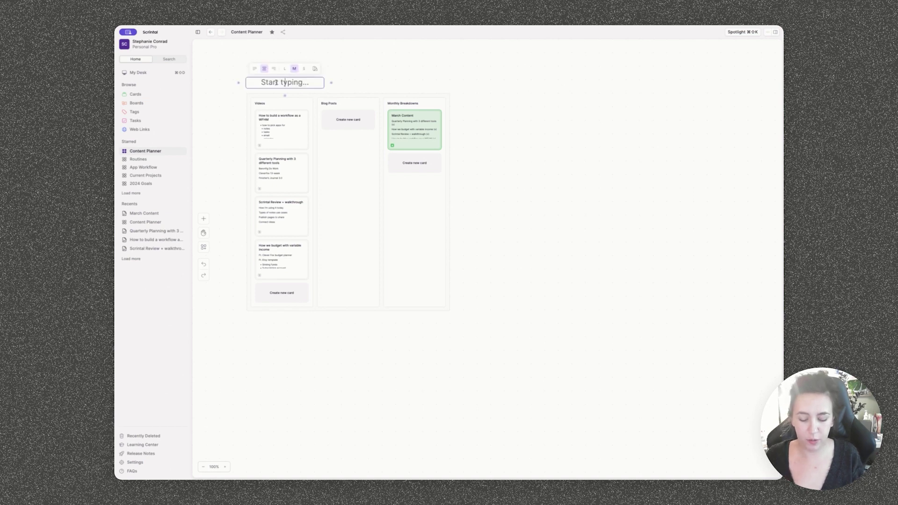
text(March - Dec 2024)
key(Escape)
click(502, 215)
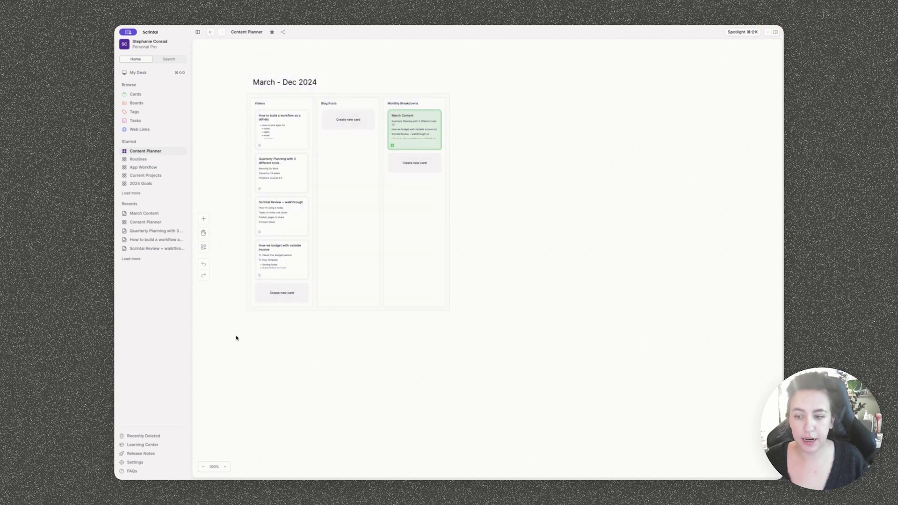
- Duplicate the titled board, place the copy to its right, and retitle it '2025'
drag(237, 337, 482, 65)
click(333, 68)
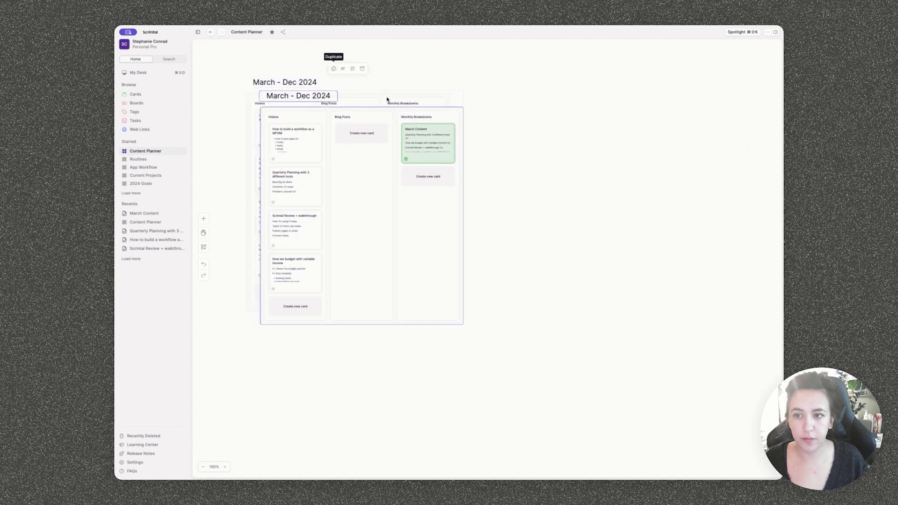
drag(330, 114, 551, 103)
click(504, 83)
double_click(502, 83)
key(ctrl+a)
text(2025)
key(Escape)
click(651, 62)
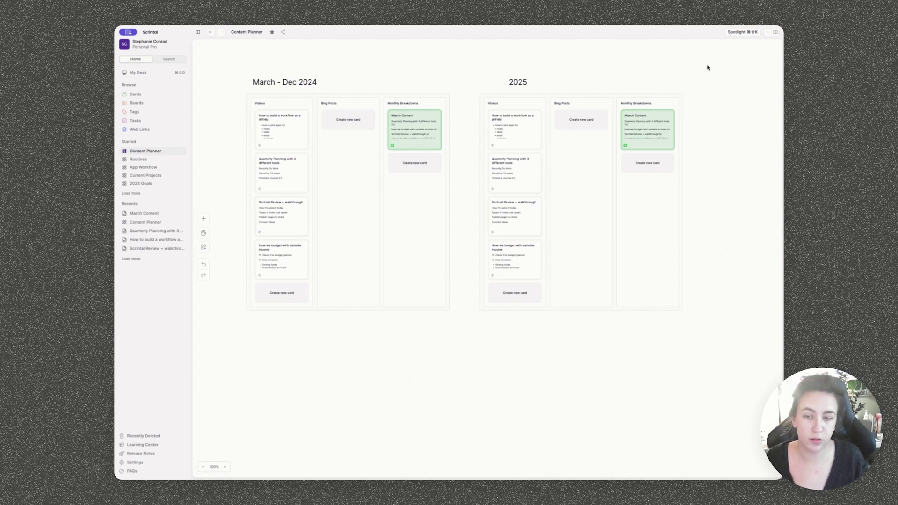
- Create a March 05 2024 daily card on My Desk
click(203, 219)
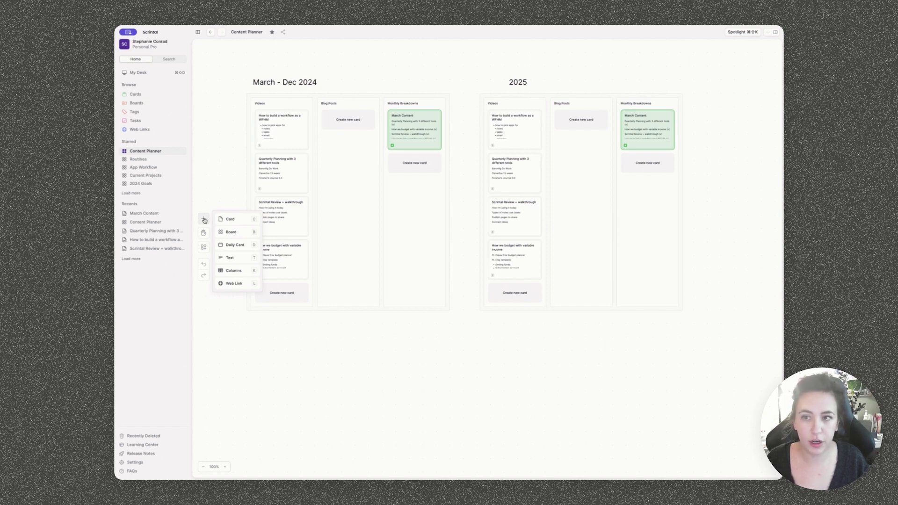
click(146, 74)
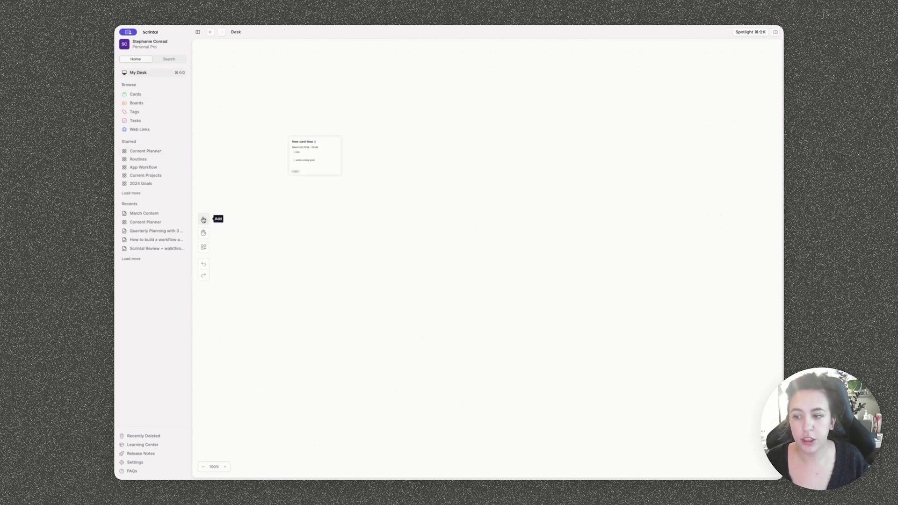
click(203, 219)
click(234, 243)
click(299, 234)
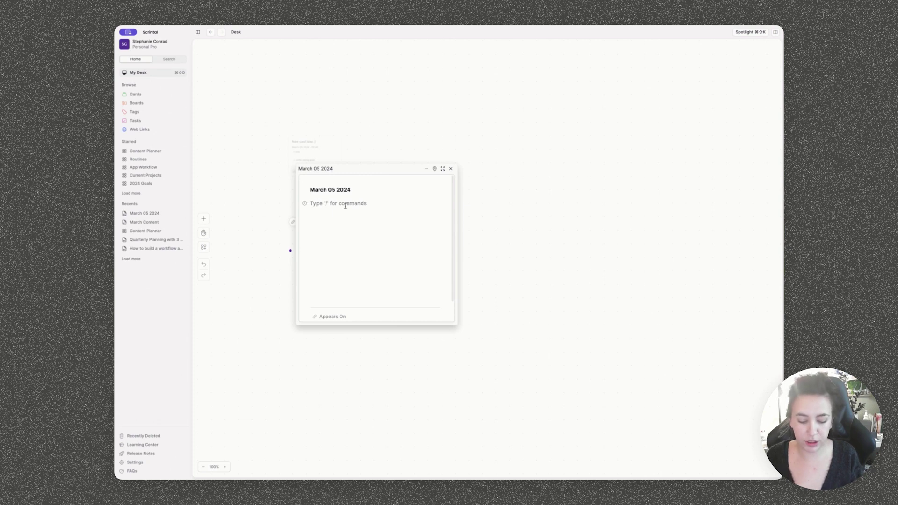
- Add a task list with call mom, laundry and work plus a #journal tag, then close the card
text(/ta)
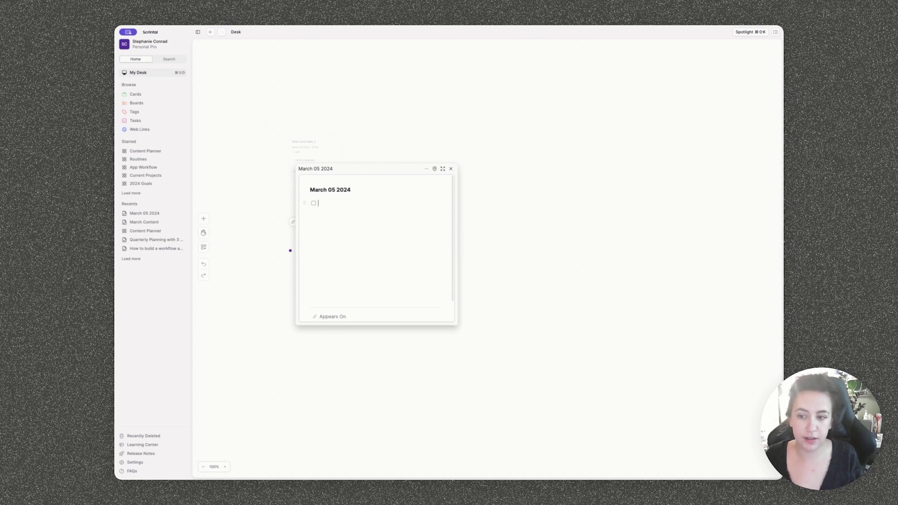
text(call mom)
key(Return)
text(laundry)
key(Return)
text(work)
key(Return)
key(Return)
key(Return)
text(#jo)
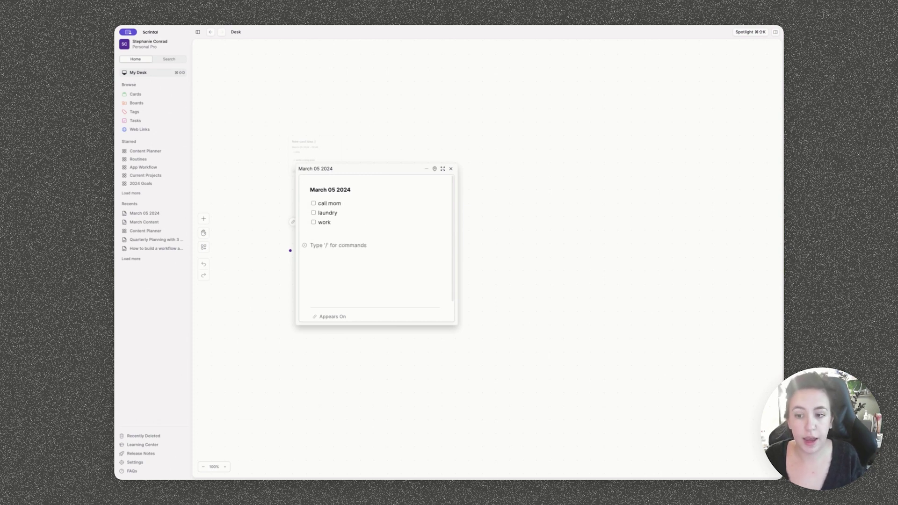
text(urnal)
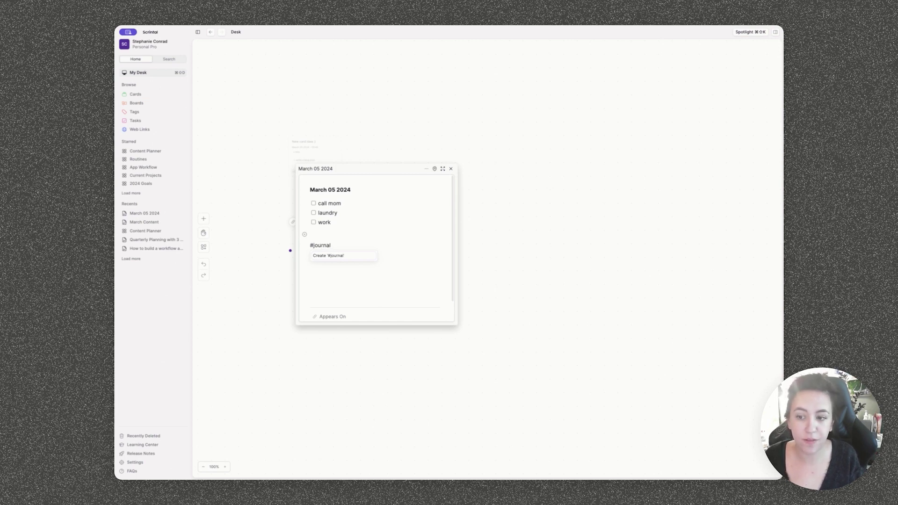
key(Return)
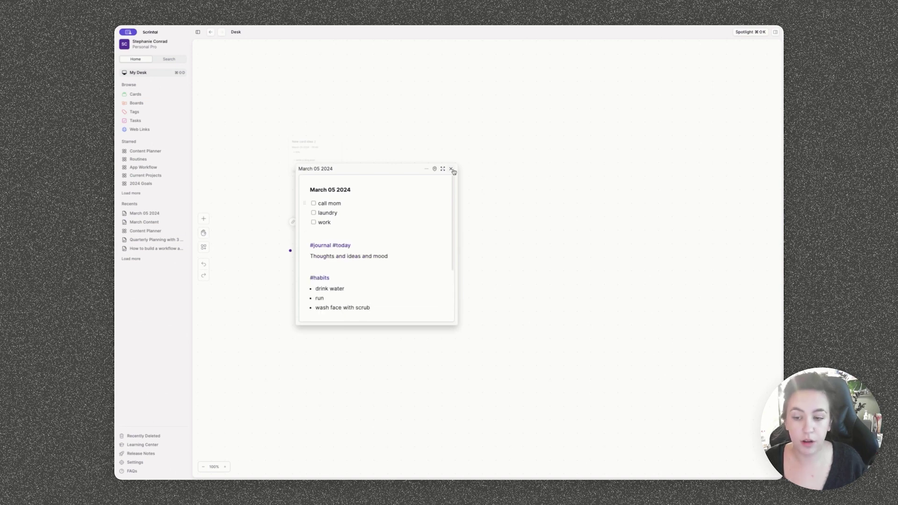
click(452, 169)
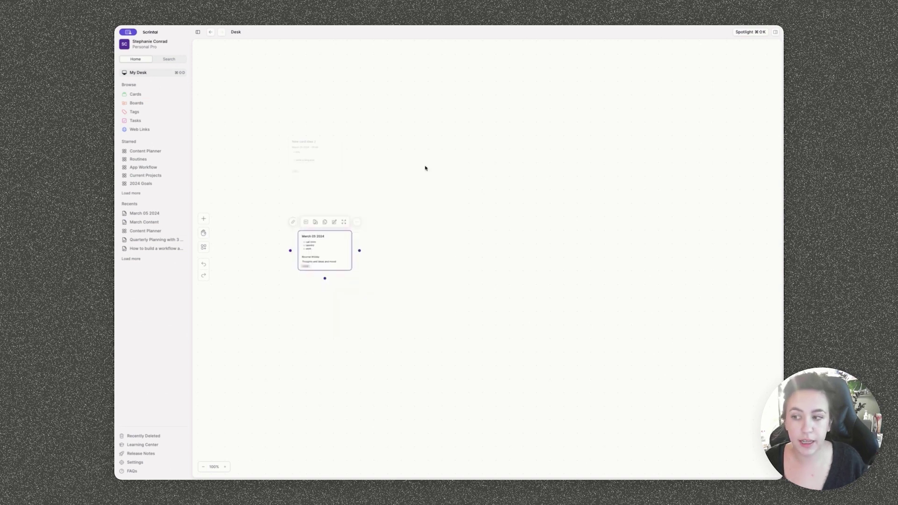
- Browse the Cards list with its Date filter, then the Tasks and Tags views
click(136, 96)
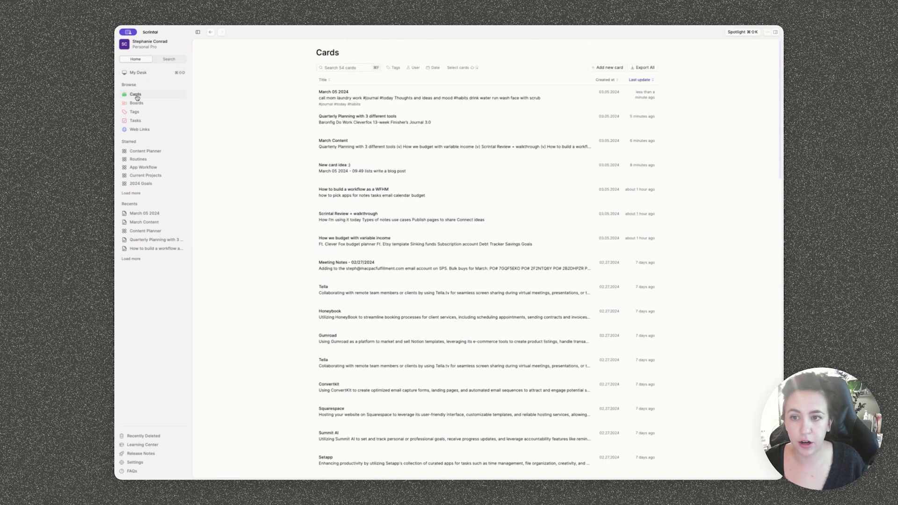
click(434, 68)
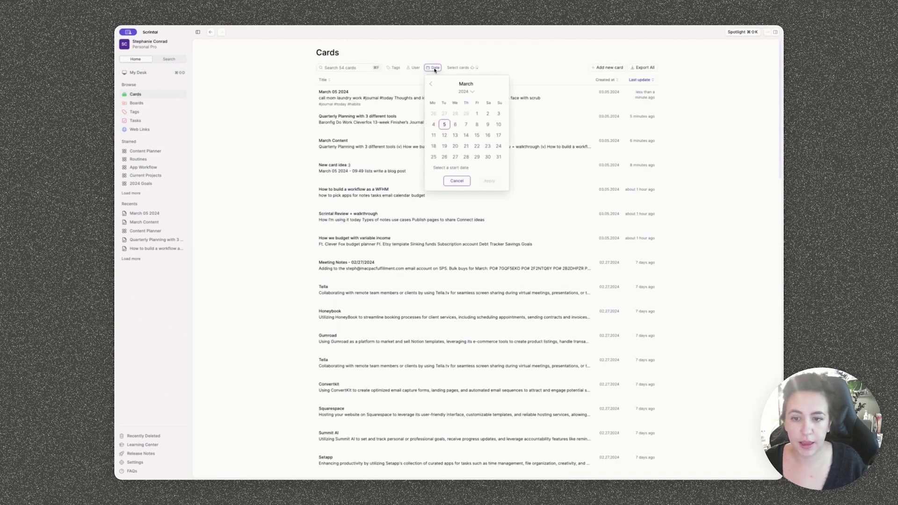
click(714, 85)
click(135, 121)
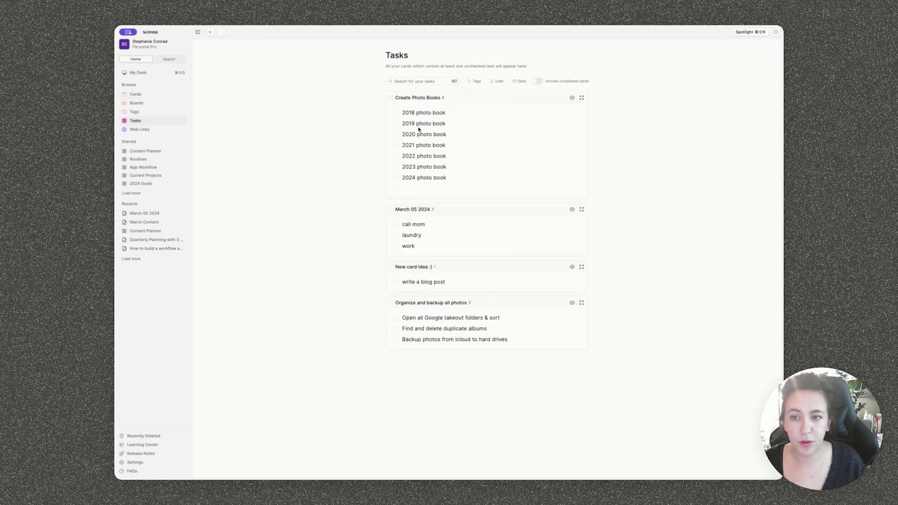
click(146, 112)
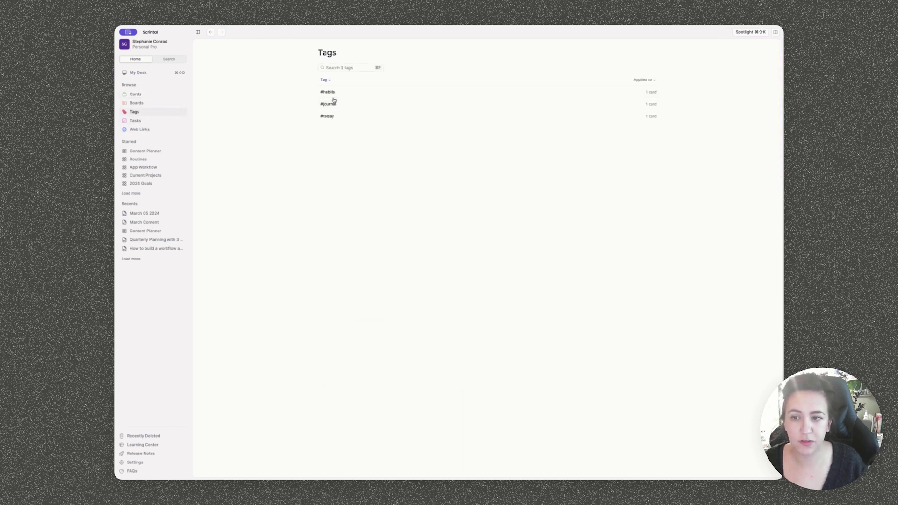
- Search for #journal-tagged cards and open the March 05 2024 card on the desk
click(333, 105)
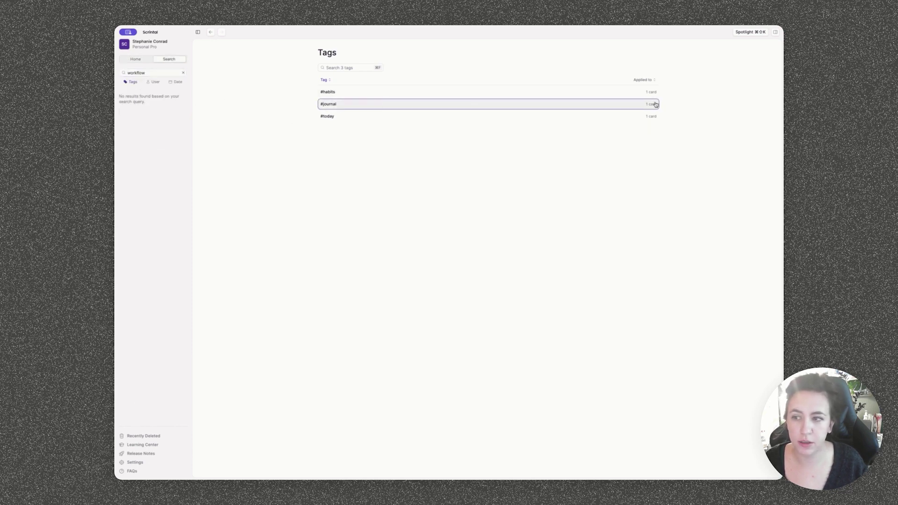
click(183, 74)
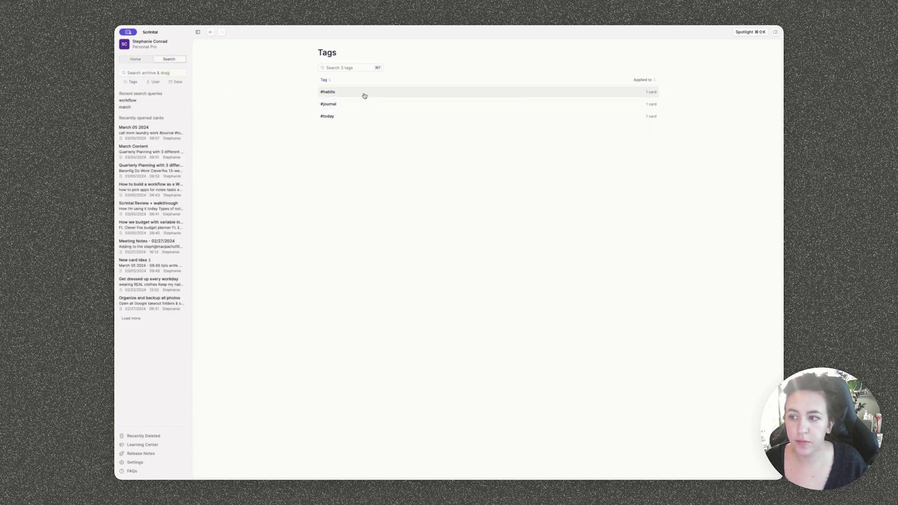
click(343, 106)
click(147, 107)
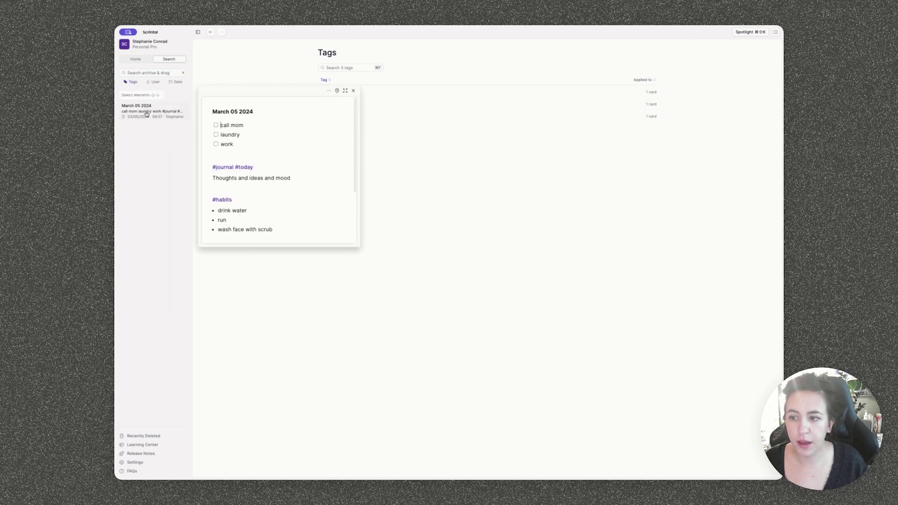
scroll(295, 186, down, 2)
scroll(295, 186, down, 1)
scroll(276, 173, up, 4)
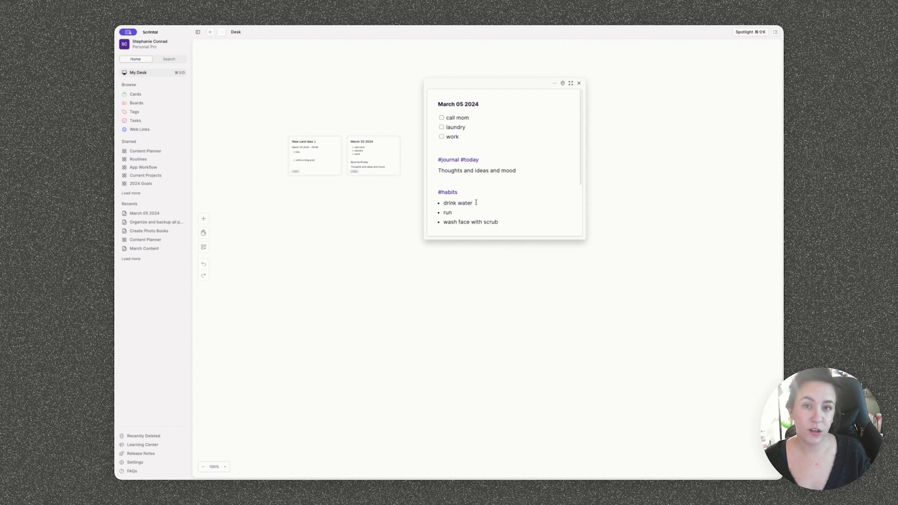
- Tick off call mom, laundry and work, then untick call mom and laundry
click(441, 118)
click(442, 127)
click(441, 136)
click(441, 117)
click(442, 127)
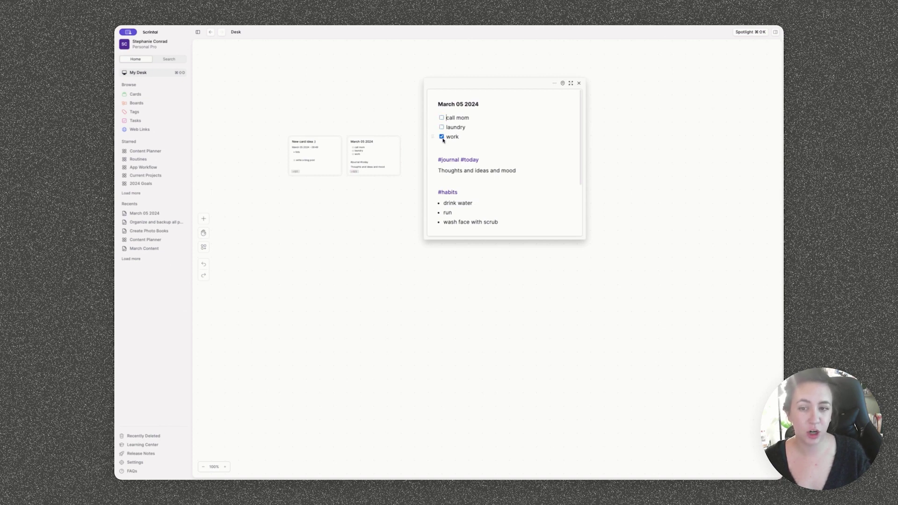
- Check the unchecked Tasks and Cards lists, then return to the desk
click(140, 120)
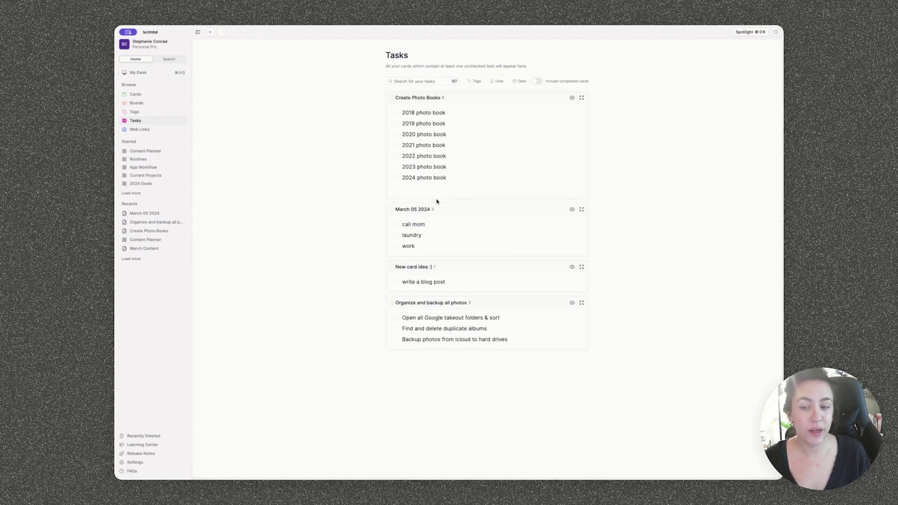
click(140, 73)
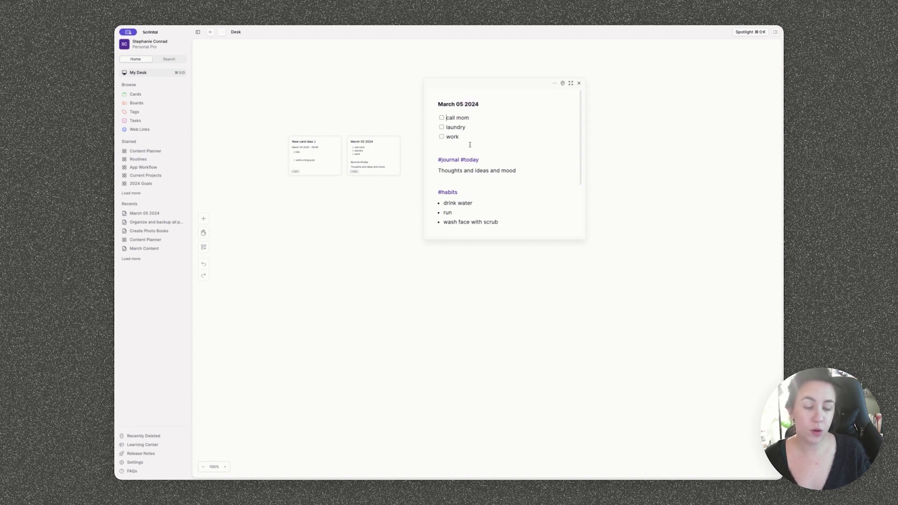
click(135, 121)
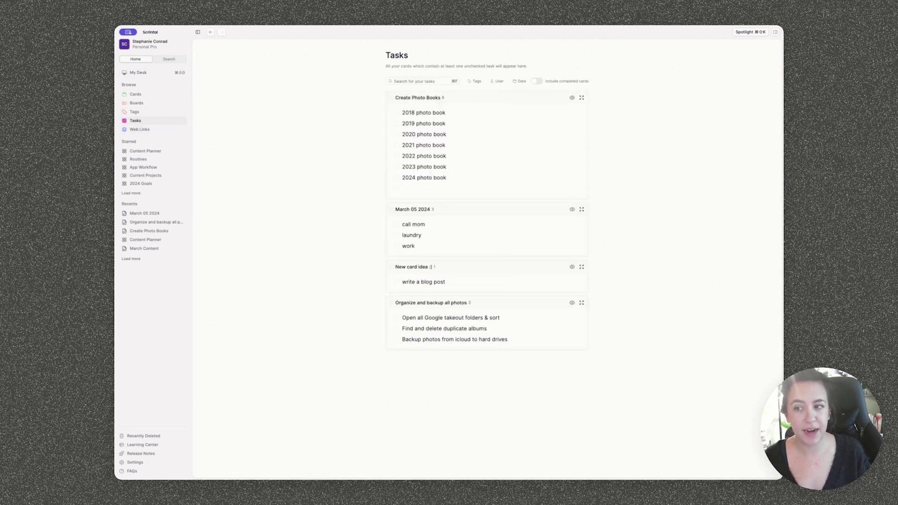
click(136, 94)
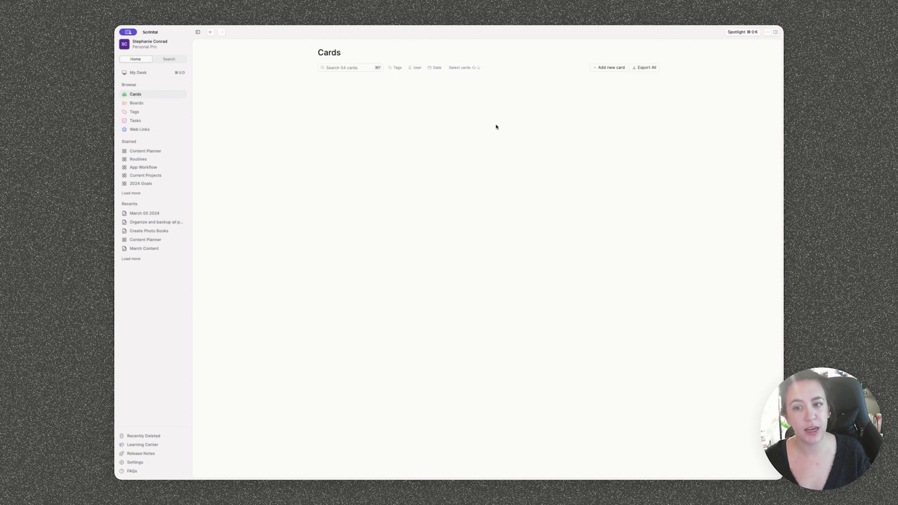
click(142, 74)
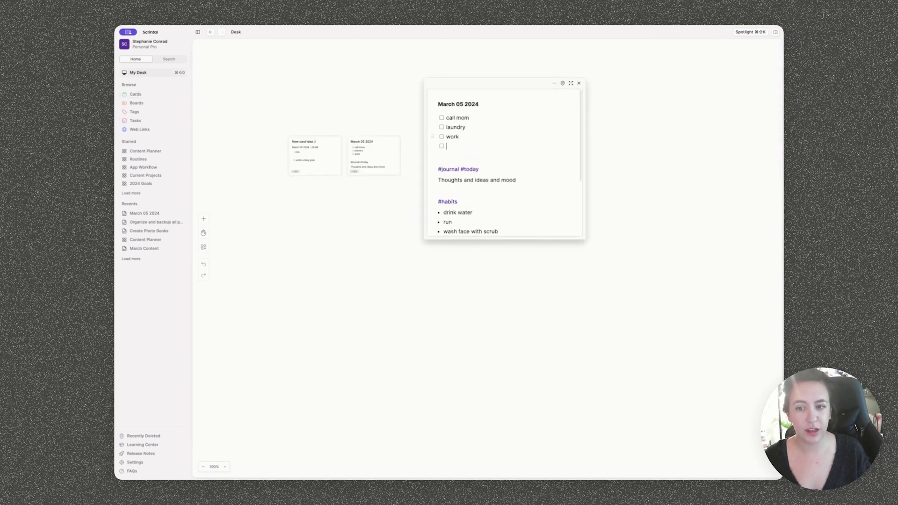
- Turn the empty task under work into a plain line and delete the stray '/'
key(BackSpace)
text(/)
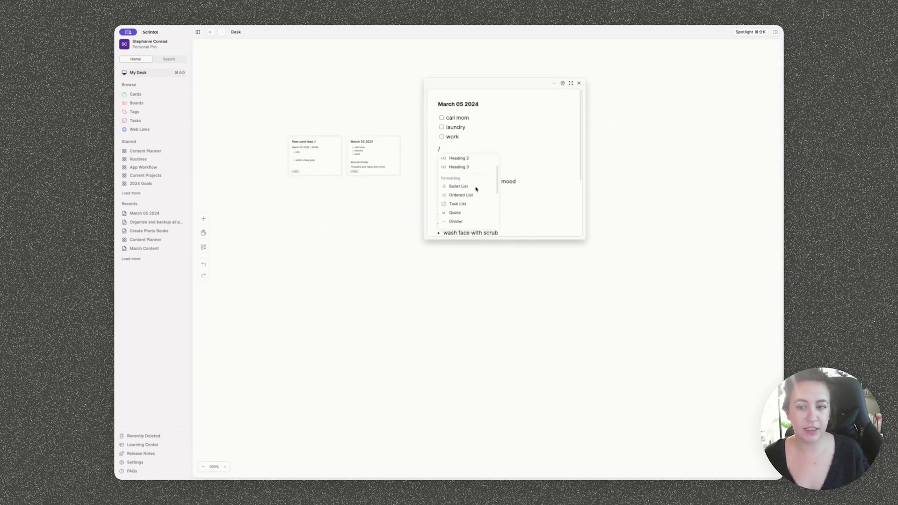
scroll(472, 180, down, 2)
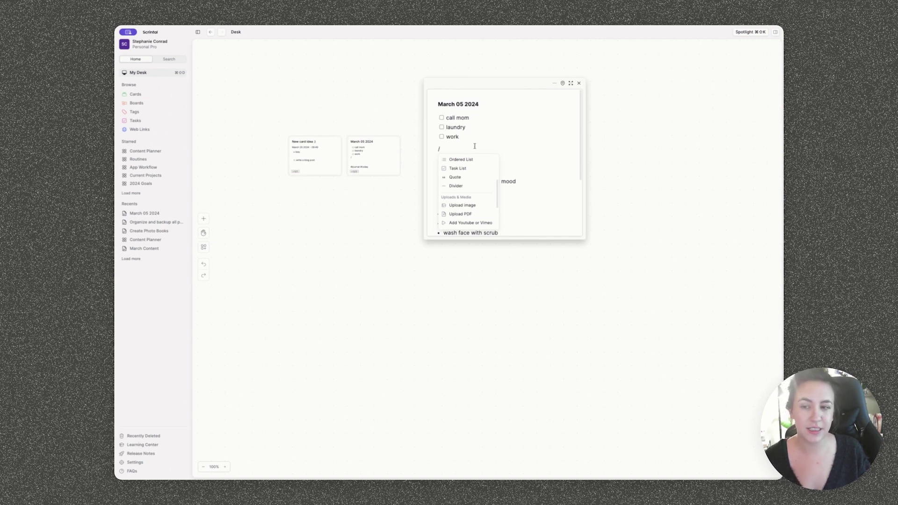
click(144, 121)
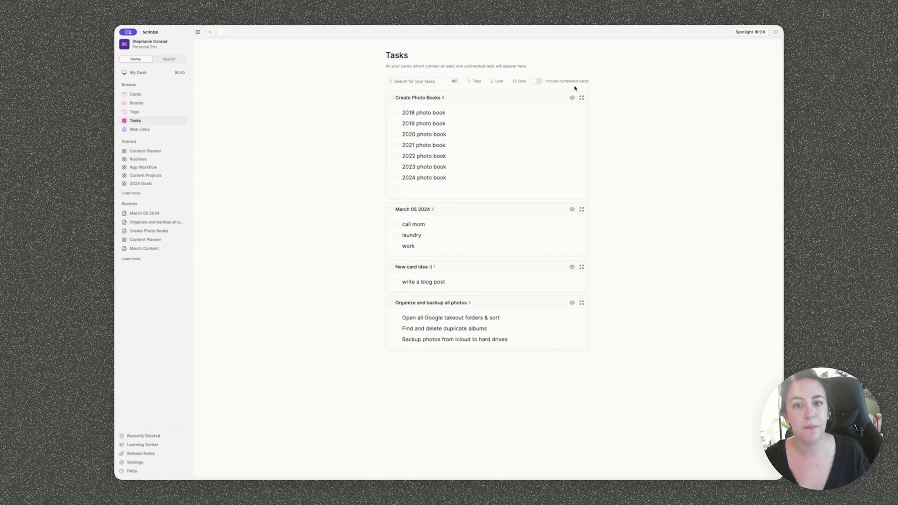
click(138, 72)
click(457, 153)
key(BackSpace)
key(BackSpace)
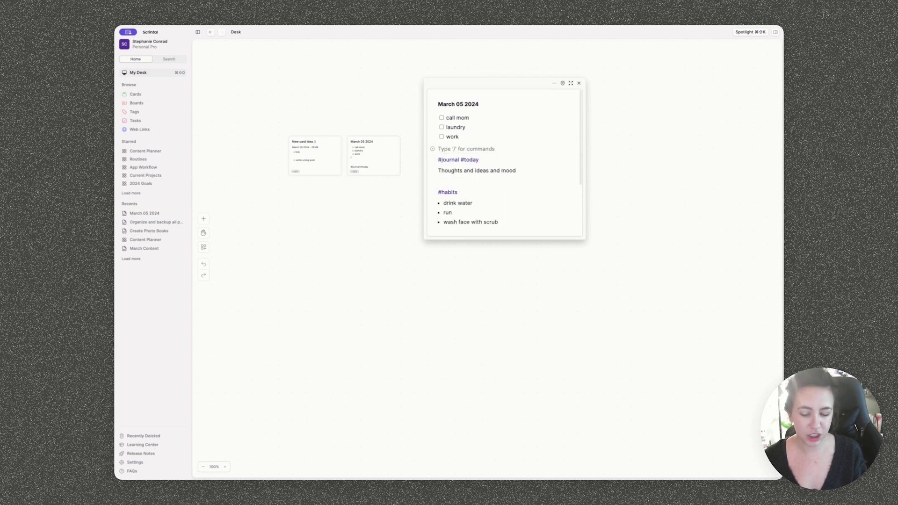
- Experiment with blank lines and '/' commands on the line below work
key(Return)
key(Up)
key(Down)
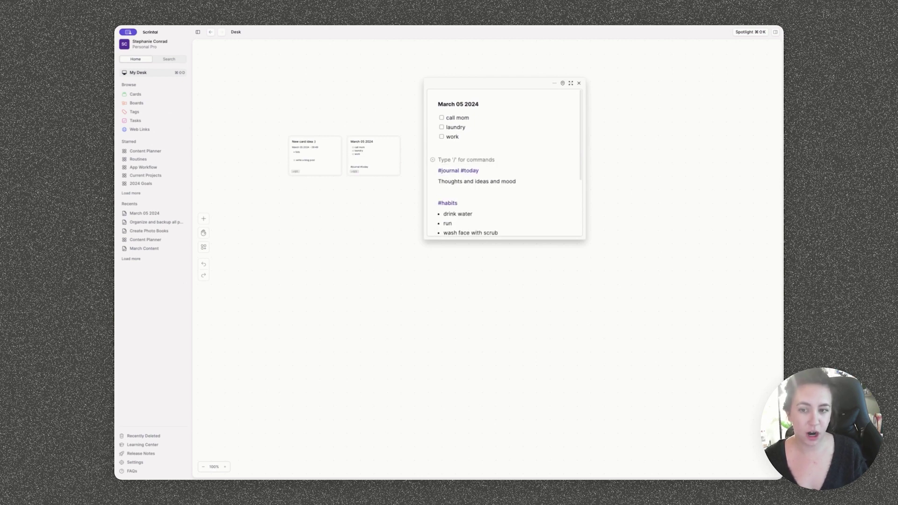
click(449, 149)
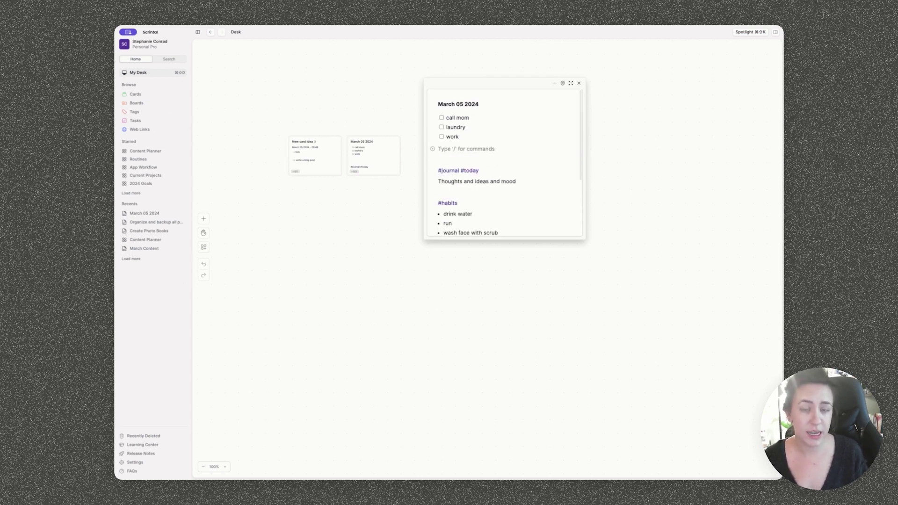
key(Return)
text(/)
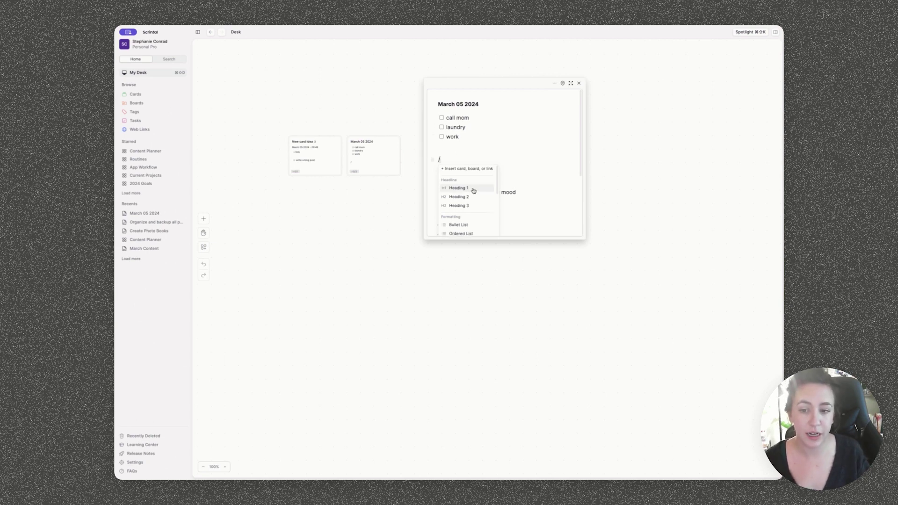
scroll(476, 209, down, 2)
scroll(477, 208, down, 5)
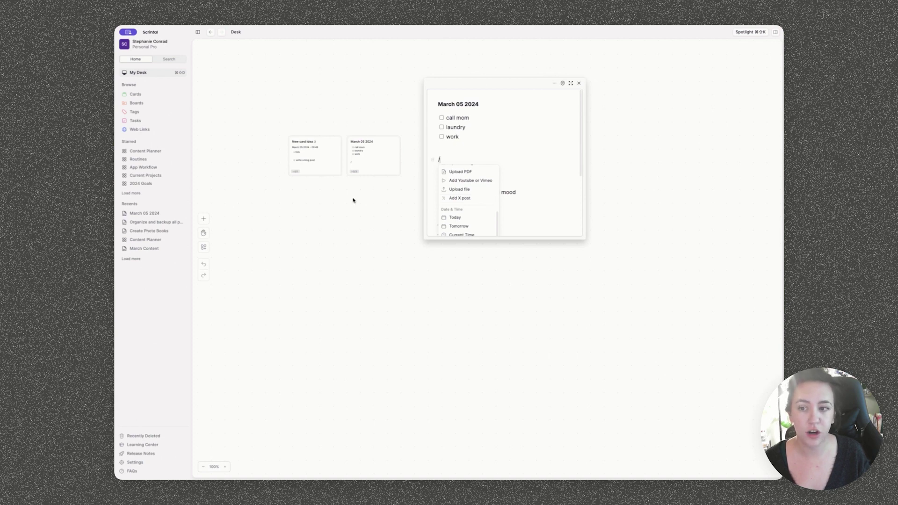
scroll(492, 159, down, 4)
scroll(493, 160, up, 4)
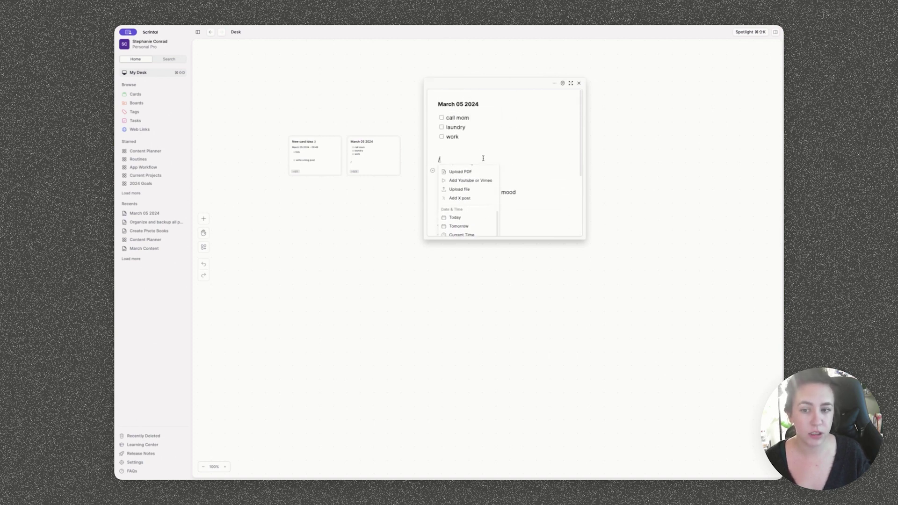
key(BackSpace)
text(/)
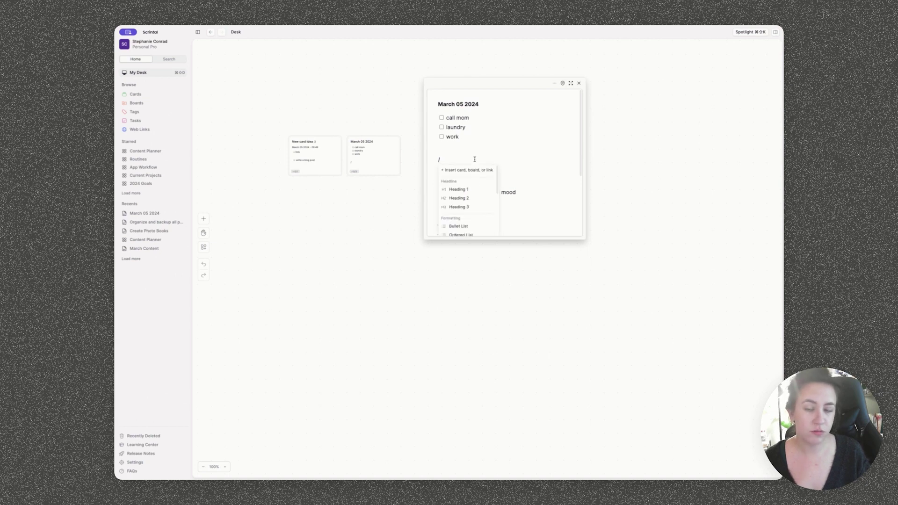
key(BackSpace)
key(BackSpace)
key(BackSpace)
key(BackSpace)
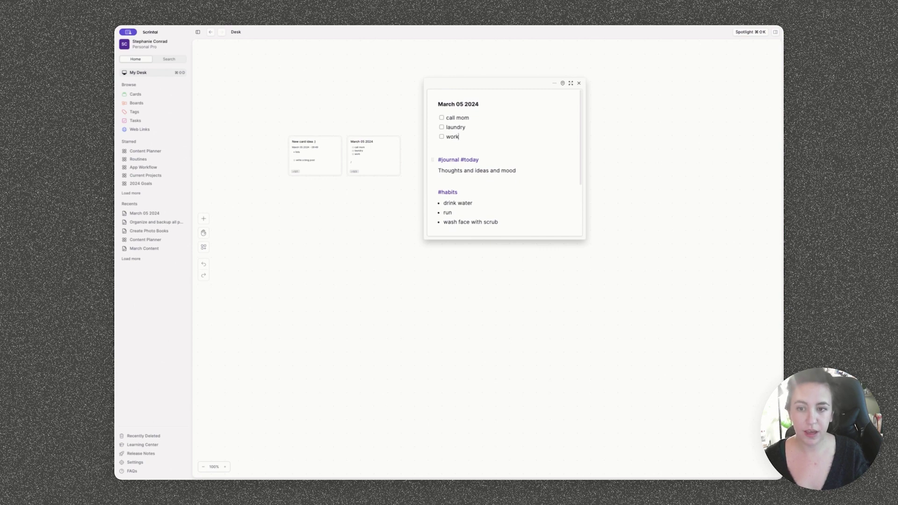
- Remove the extra quote and task lines under work and retype work's final 'k'
click(474, 183)
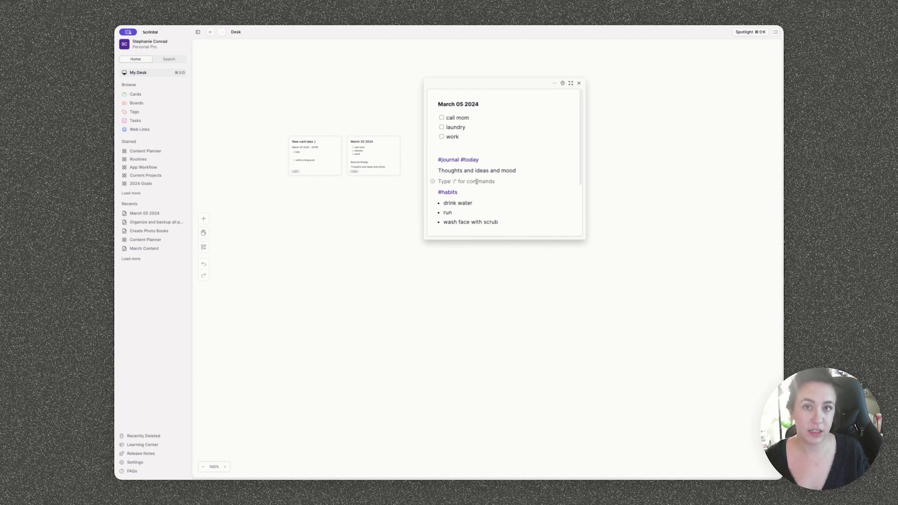
click(491, 149)
key(Return)
key(Up)
text(>)
key(BackSpace)
key(BackSpace)
key(BackSpace)
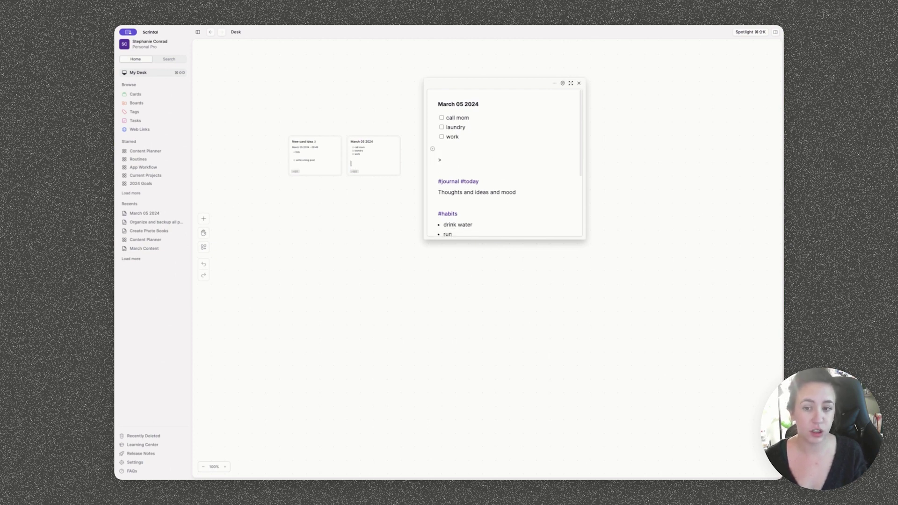
key(Return)
key(BackSpace)
key(BackSpace)
key(BackSpace)
text(k)
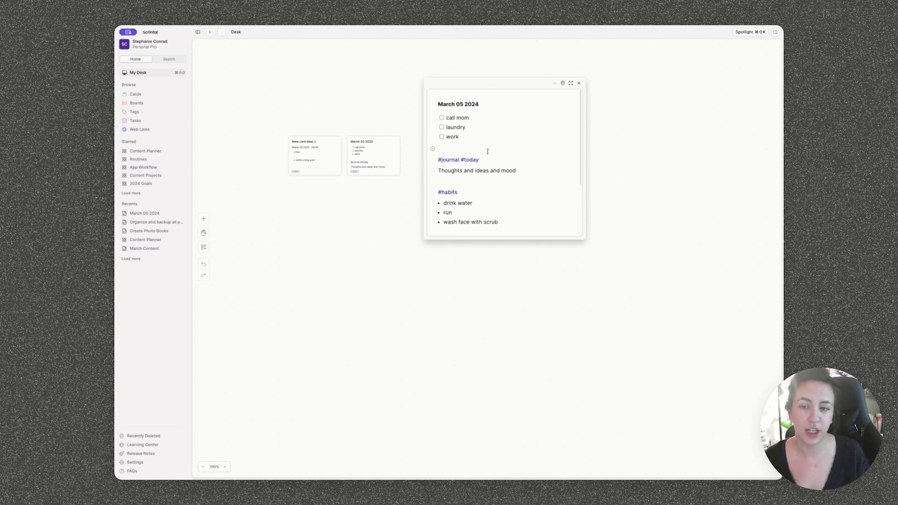
- Close the March 05 2024 card popup using the X in its header
click(578, 84)
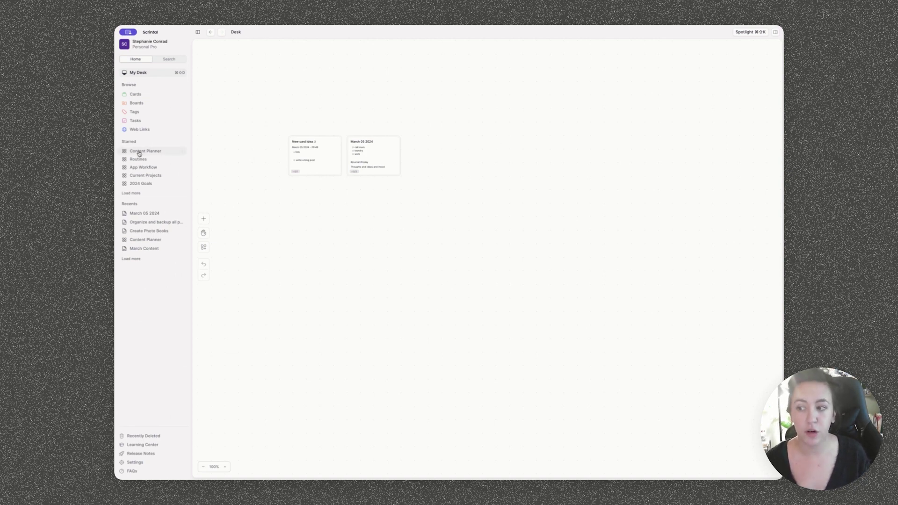
- Drag the Content Planner board onto the desk, then remove it from the desk
drag(139, 153, 377, 192)
drag(477, 185, 465, 195)
click(425, 209)
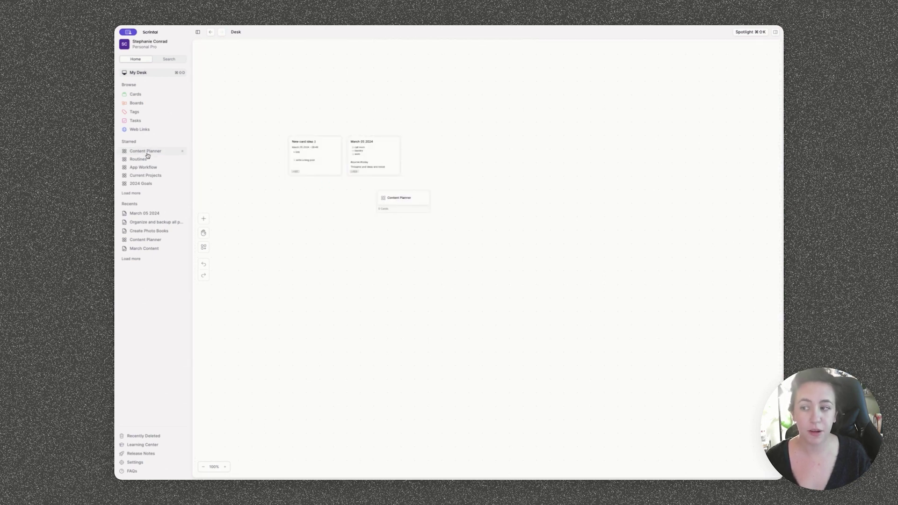
right_click(412, 202)
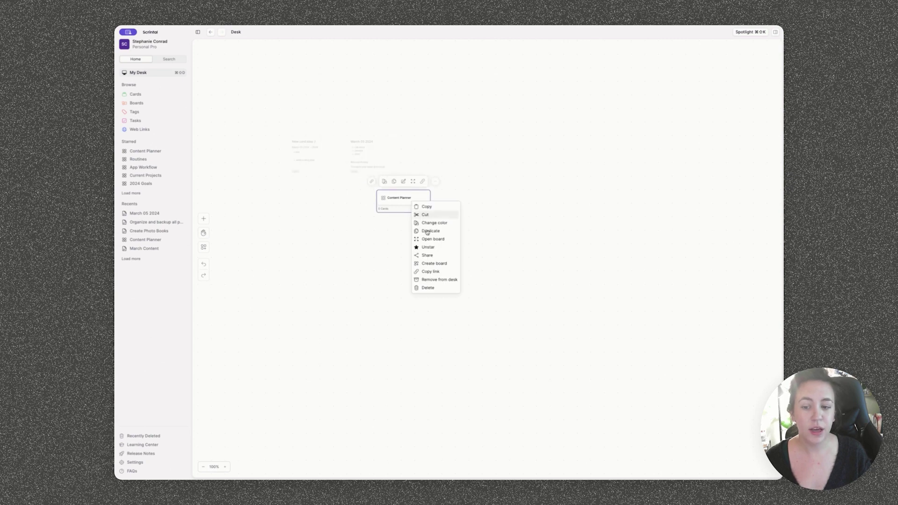
click(440, 280)
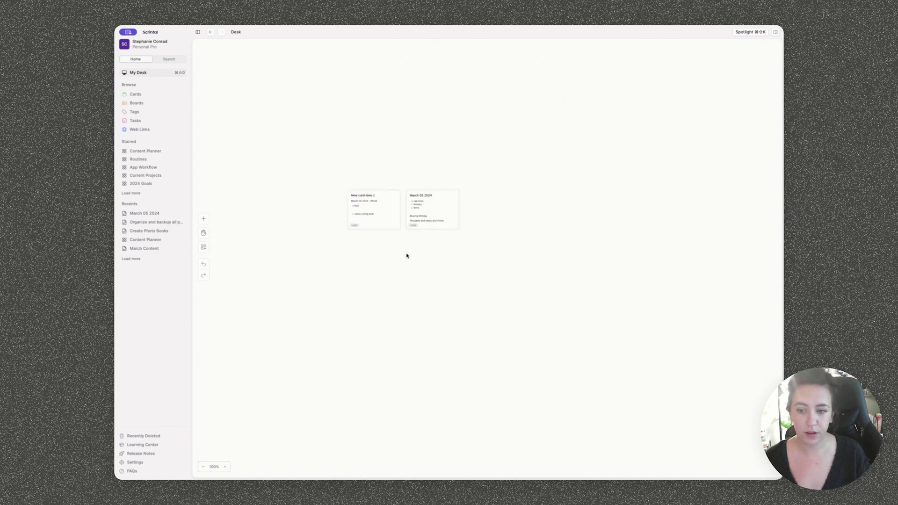
- Fit all cards to the screen and auto-organize the New card idea and daily cards
right_click(483, 170)
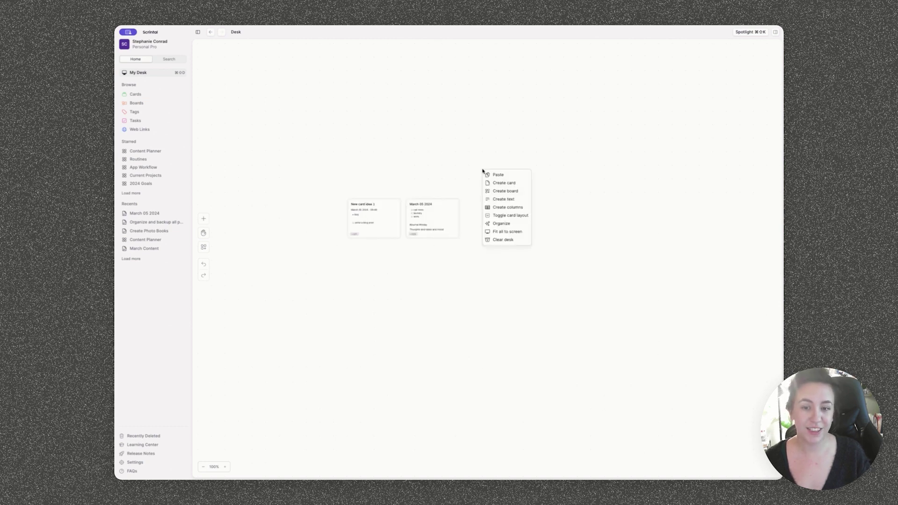
click(514, 232)
key(h)
drag(425, 234, 413, 203)
right_click(532, 228)
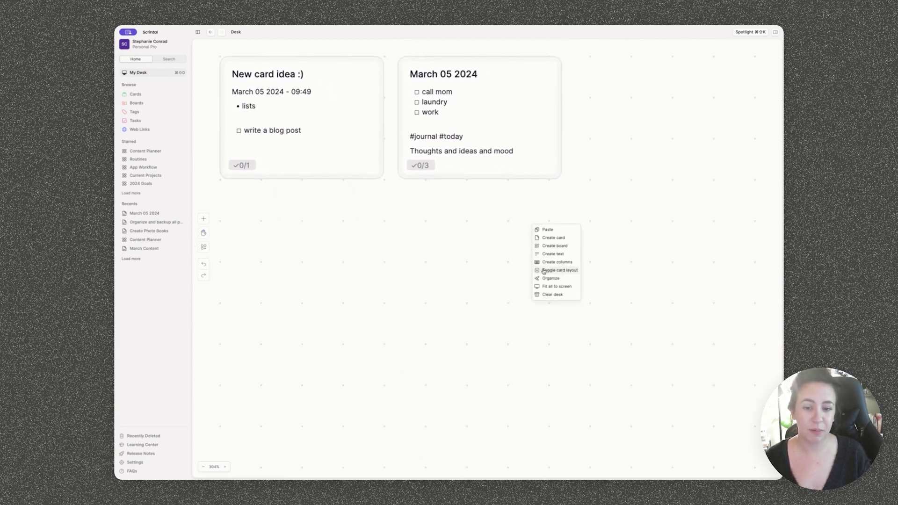
click(565, 280)
click(576, 280)
key(h)
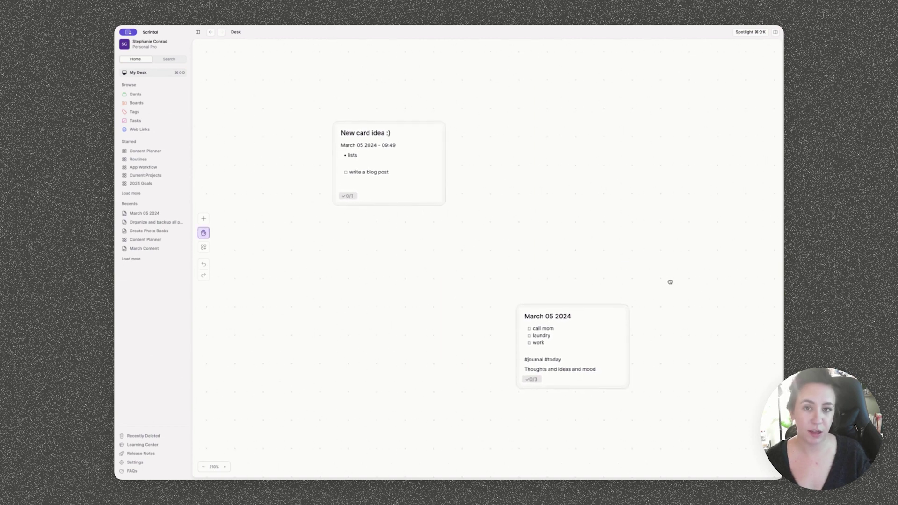